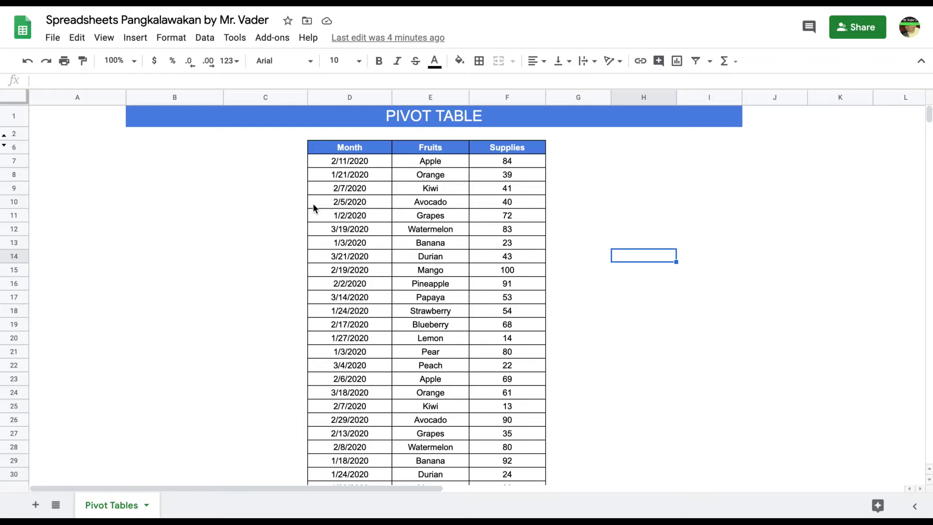
Step: Start a new pivot table from the Data menu and bring up the data range picker
click(203, 42)
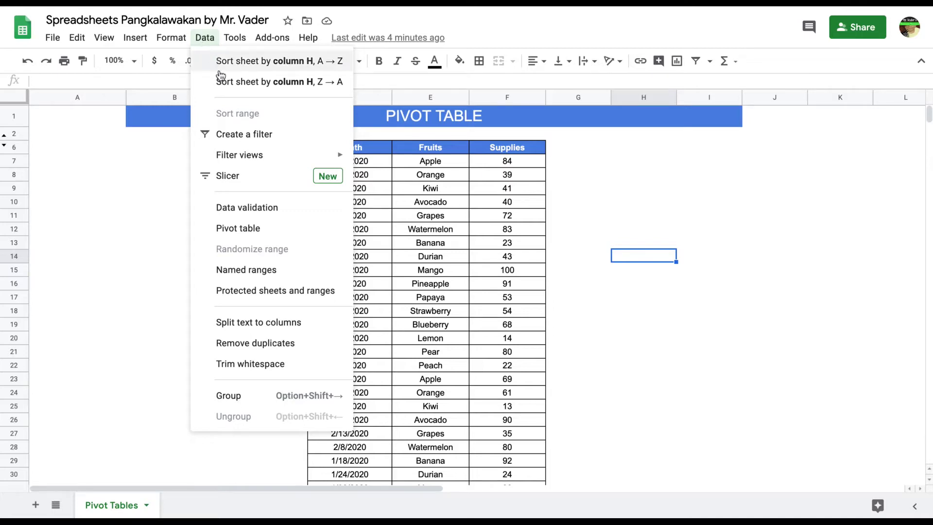
click(251, 231)
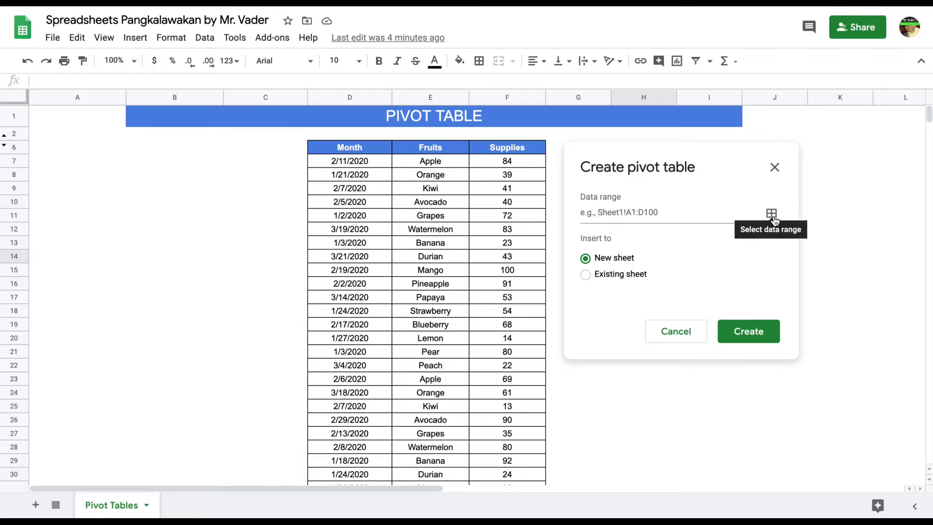
click(772, 214)
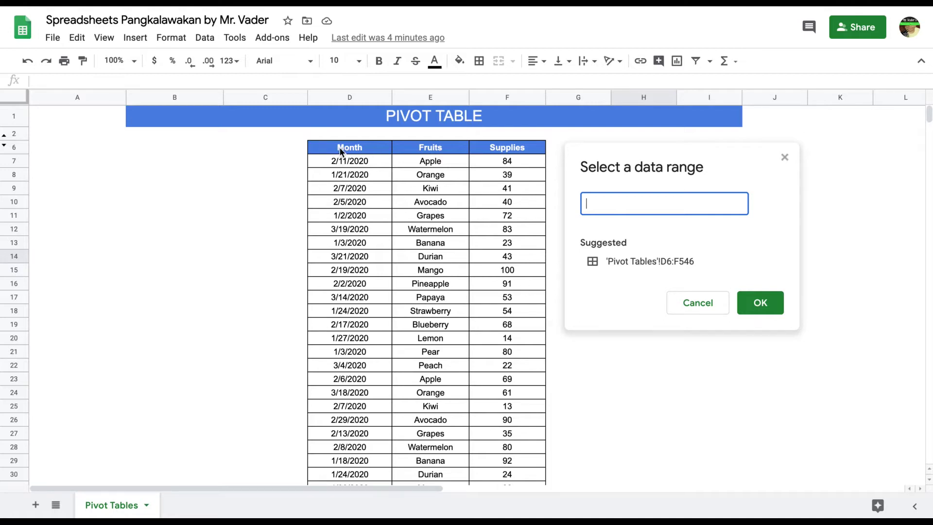
Step: Select header row D6:F6, extend it to the last data row, then return to D6
drag(340, 151, 528, 147)
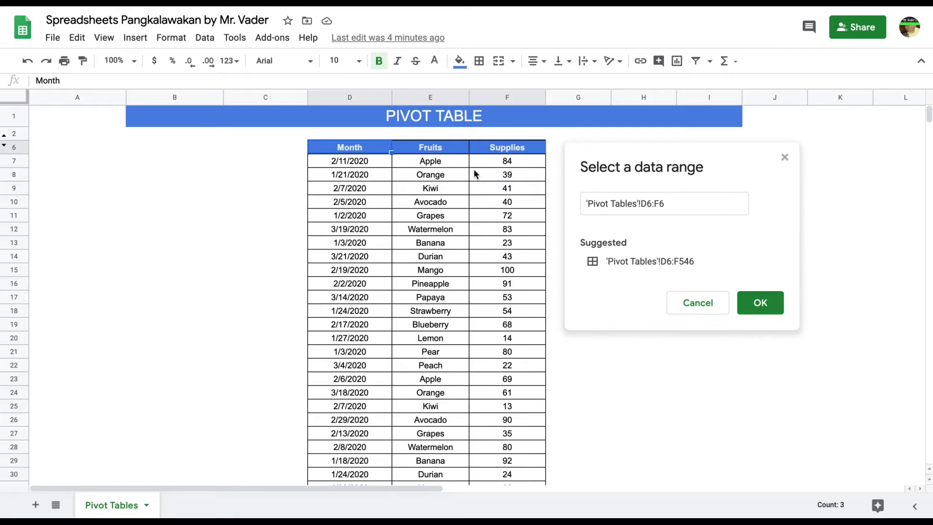
scroll(474, 173, down, 1)
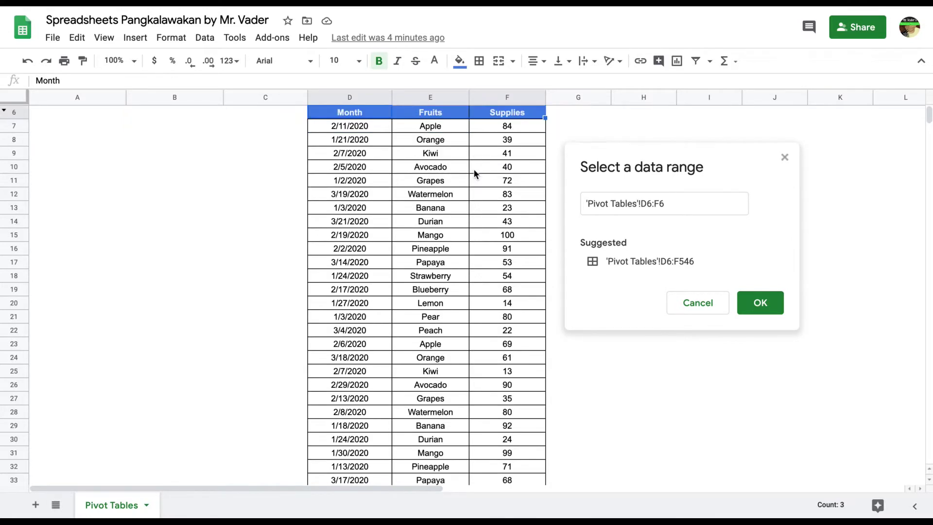
key(ctrl+shift+Down)
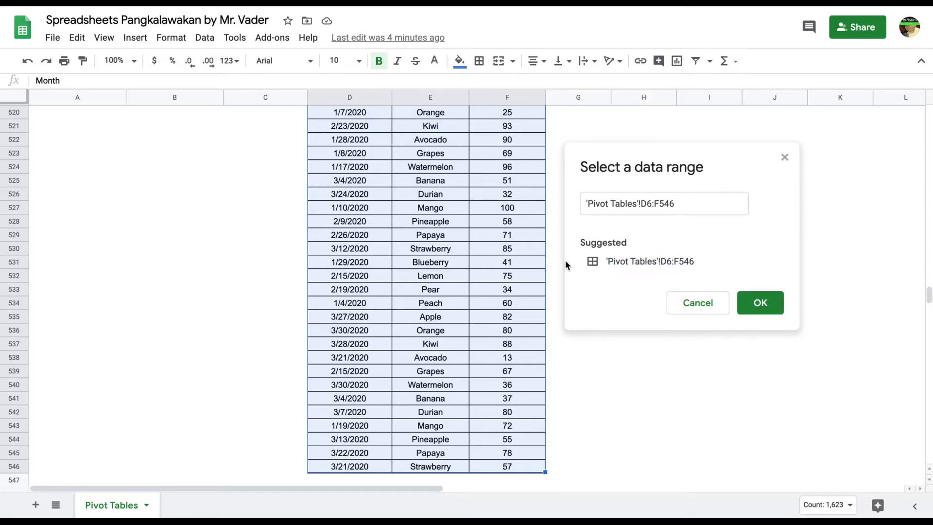
click(488, 238)
key(ctrl+Up)
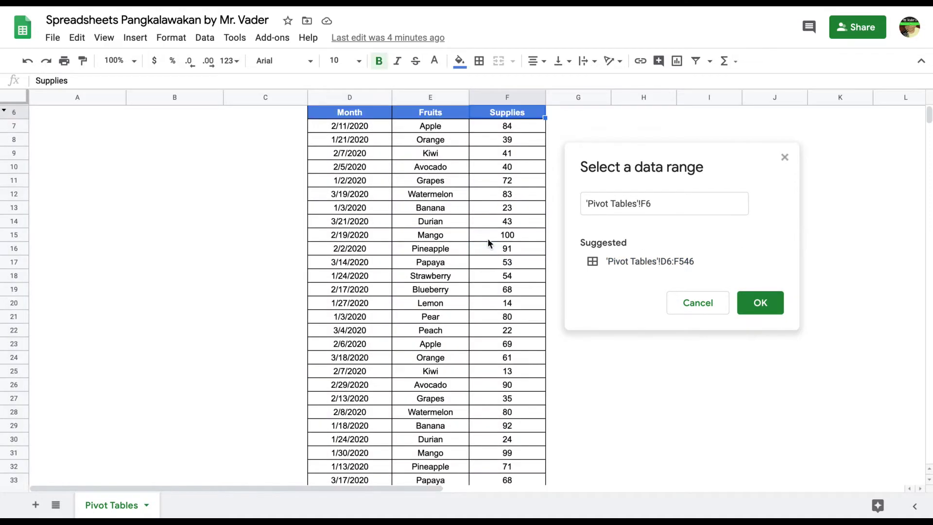
key(Left)
key(Left)
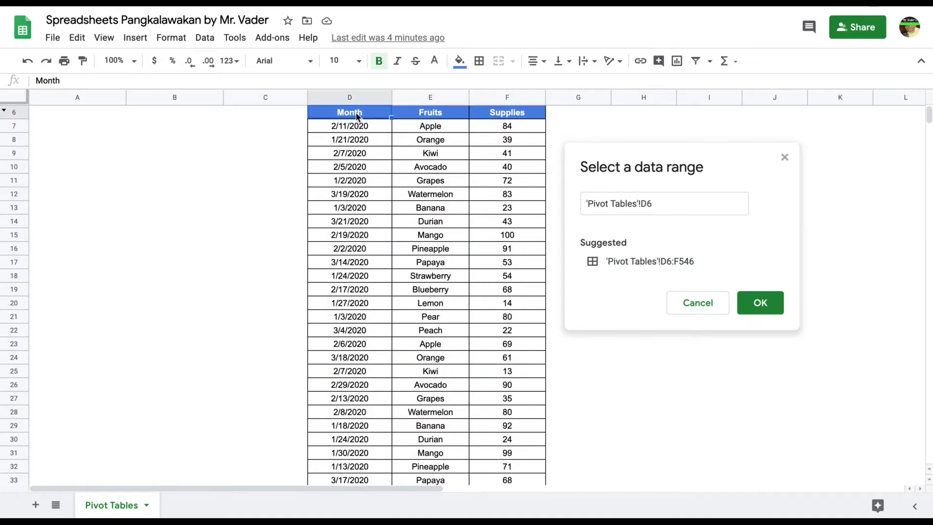
Step: Reselect D6:F6, drag the selection down to row 31, then collapse it back to D6
shift+click(503, 115)
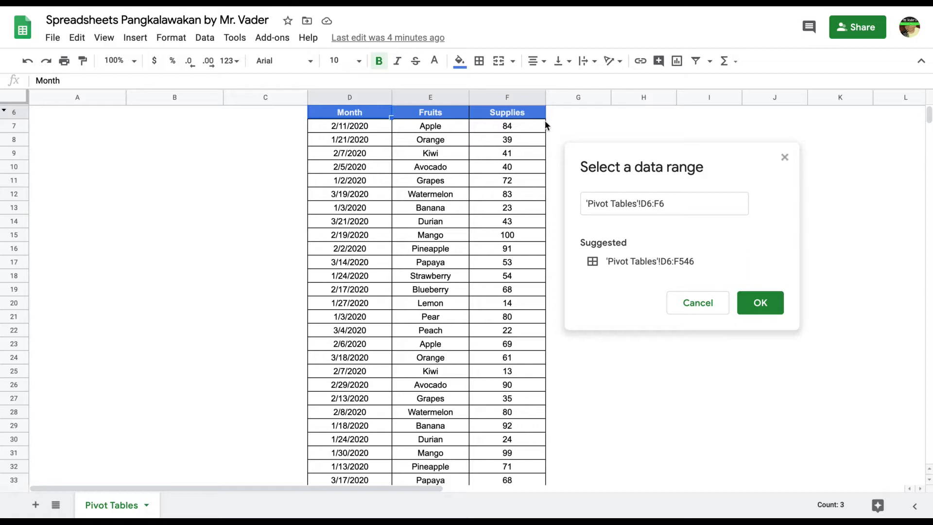
scroll(518, 193, up, 2)
click(358, 176)
drag(357, 150, 525, 152)
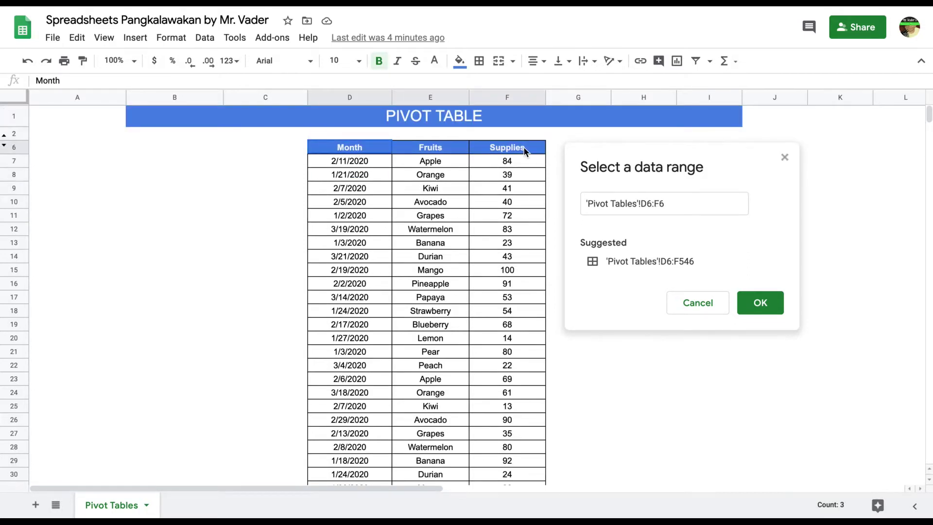
mouse_move(524, 147)
mouse_down()
mouse_move(521, 496)
mouse_move(525, 263)
mouse_up()
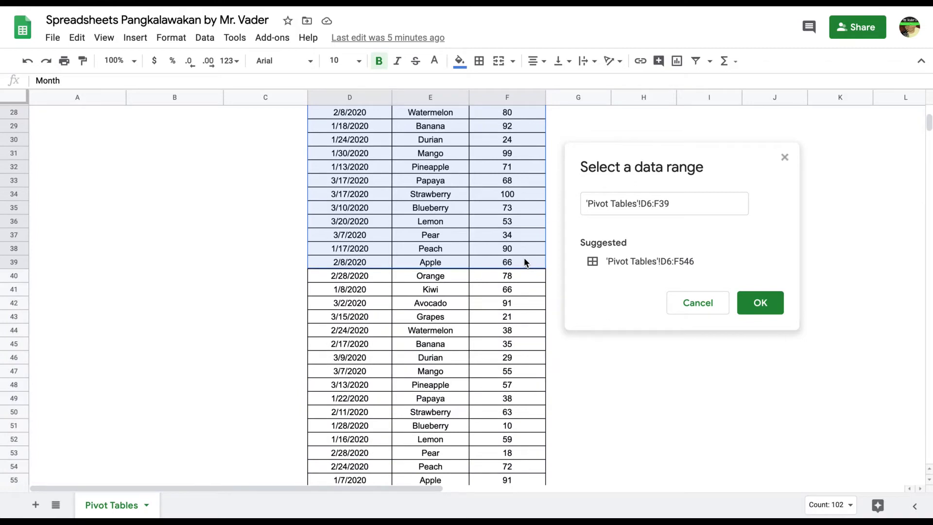
click(349, 146)
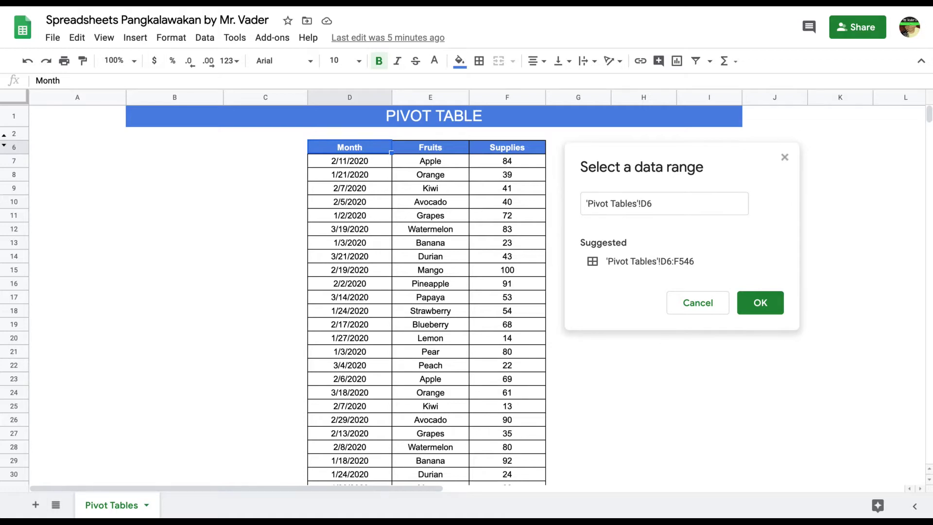
Step: Select the whole fruit table D6:F546 from D6 using Ctrl+Shift+Right and Ctrl+Shift+Down
key(ctrl+Down)
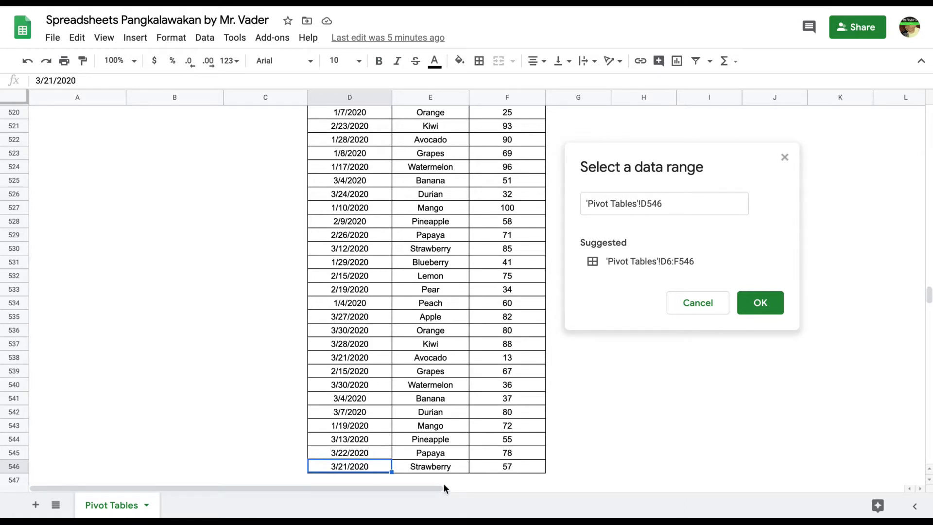
key(ctrl+Up)
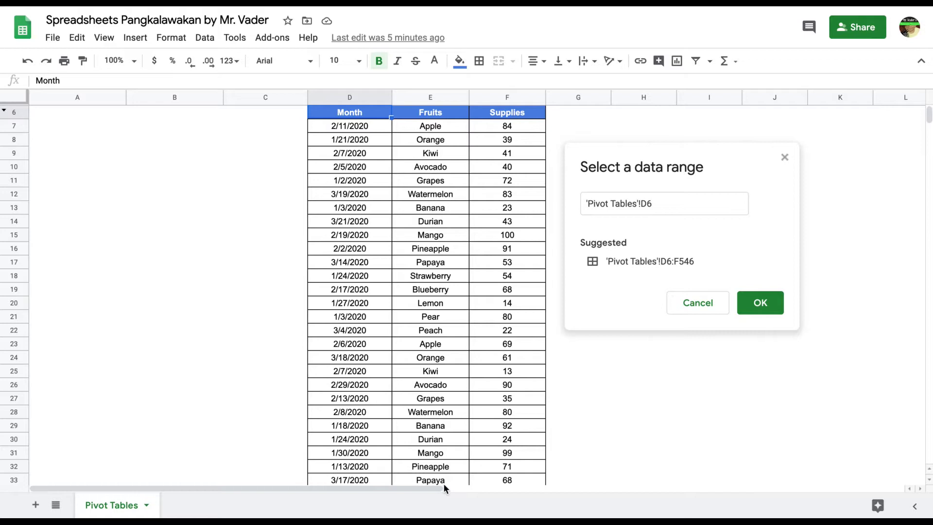
key(Right)
key(Right)
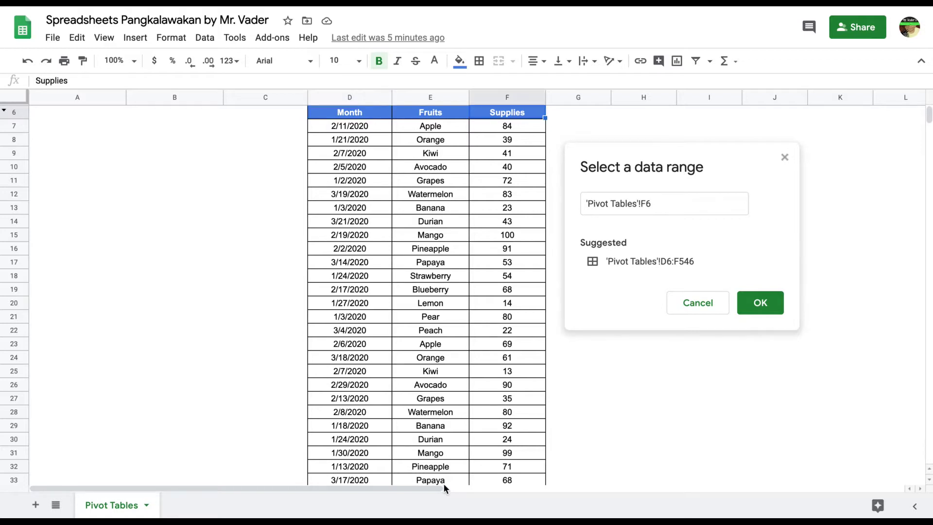
key(Left)
key(Left)
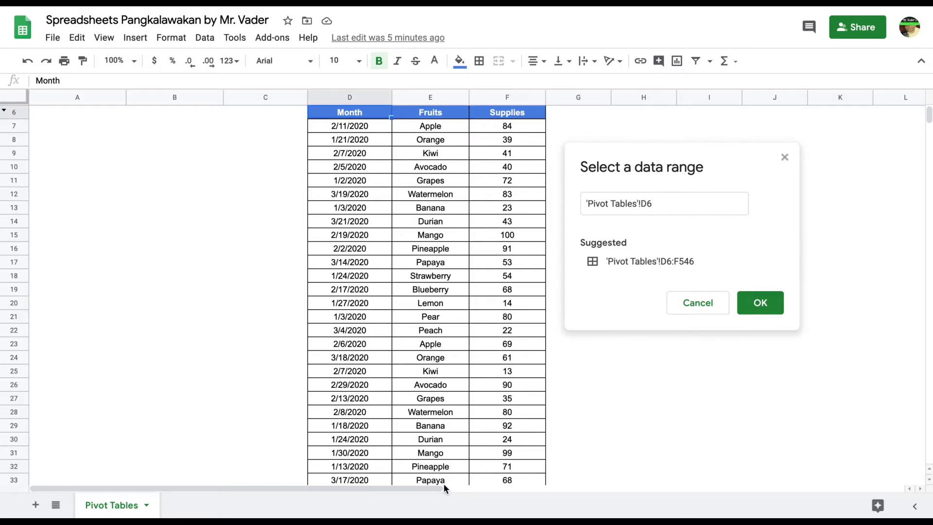
key(ctrl+Left)
key(ctrl+Right)
key(ctrl+Left)
key(ctrl+Right)
key(ctrl+shift+Right)
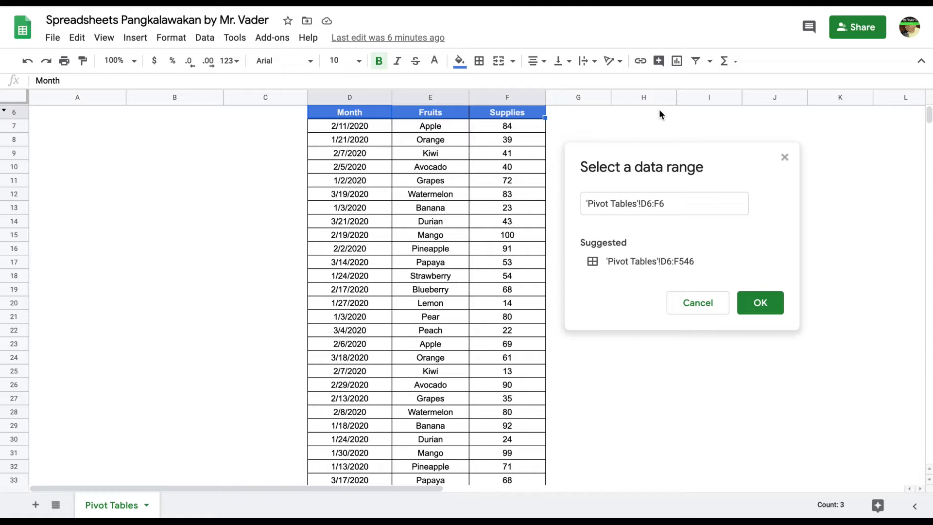
key(ctrl+shift+Down)
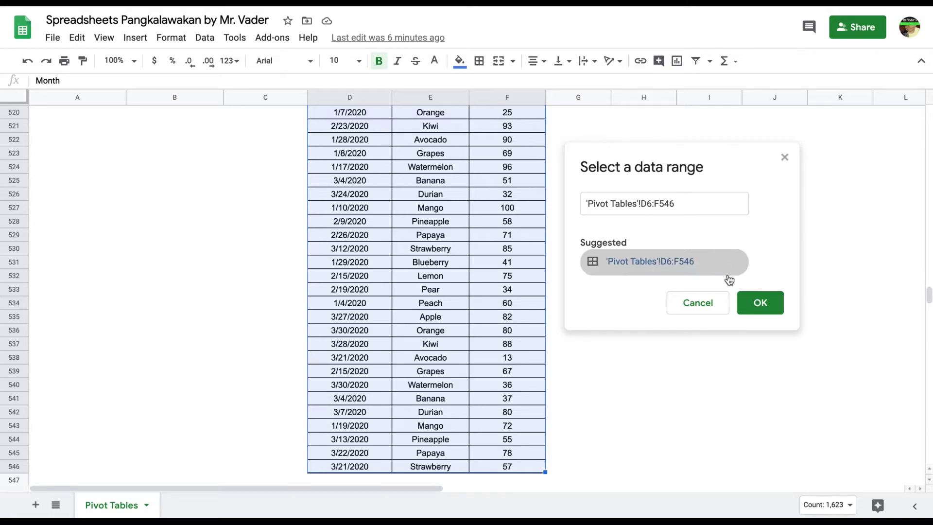
Step: Confirm 'Pivot Tables'!D6:F546 as the pivot table's data range
click(754, 304)
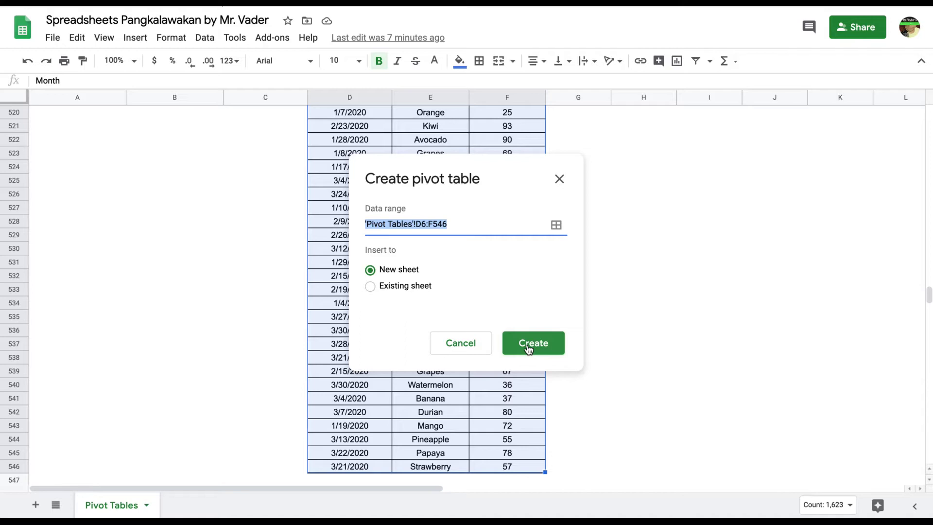
Step: Create the empty pivot table on a new sheet and open the Rows field list
click(530, 346)
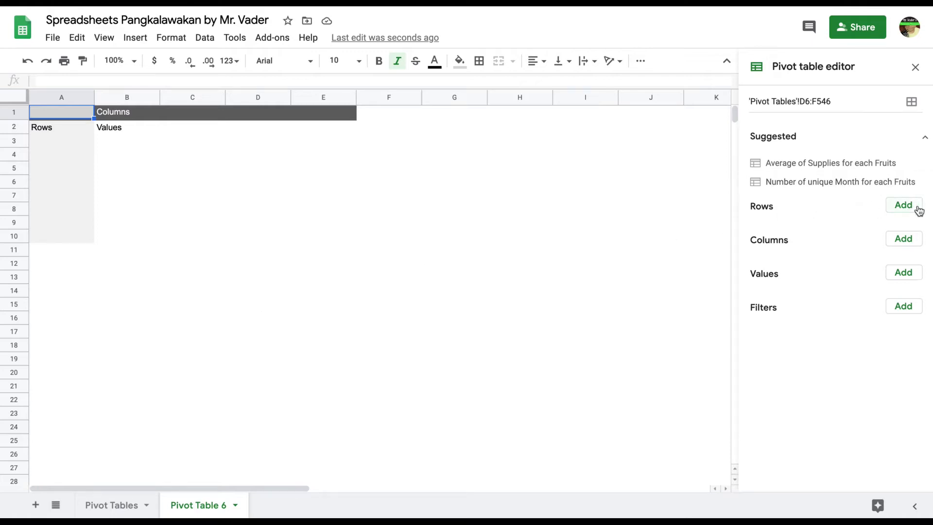
click(900, 208)
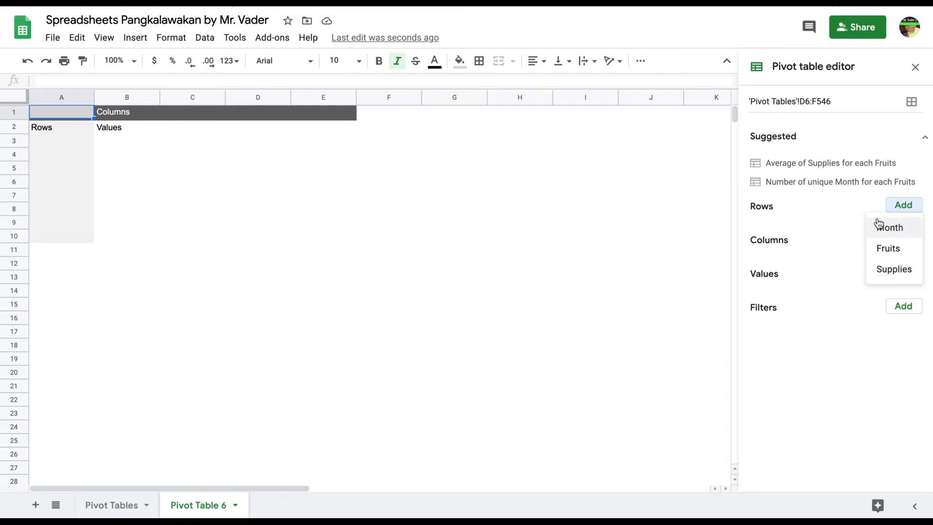
Step: Rename header D6 from Month to Days, then reopen Pivot Table 6's Rows field list
click(105, 508)
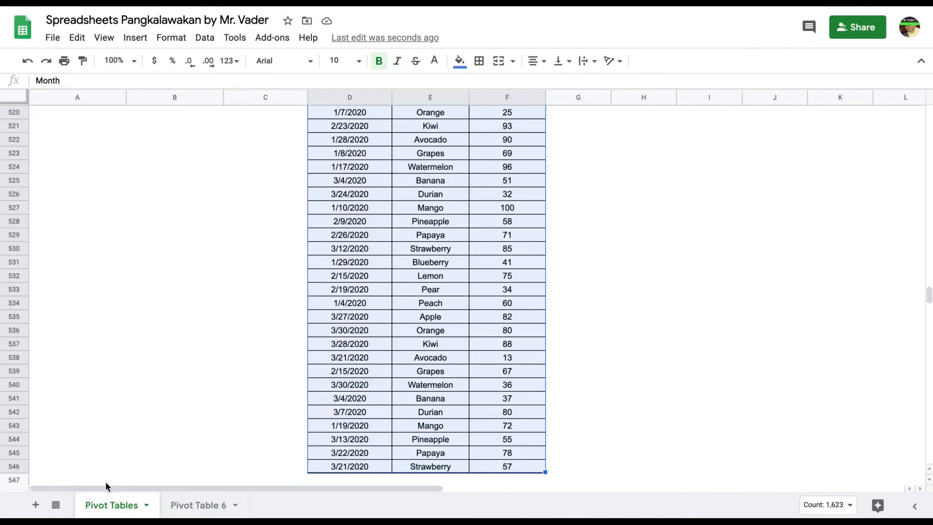
click(360, 167)
key(ctrl+Up)
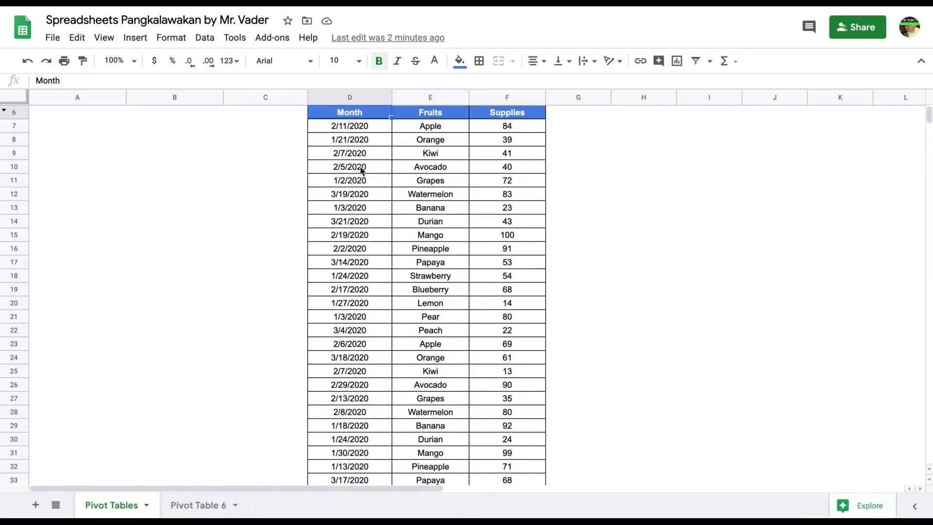
text(Days)
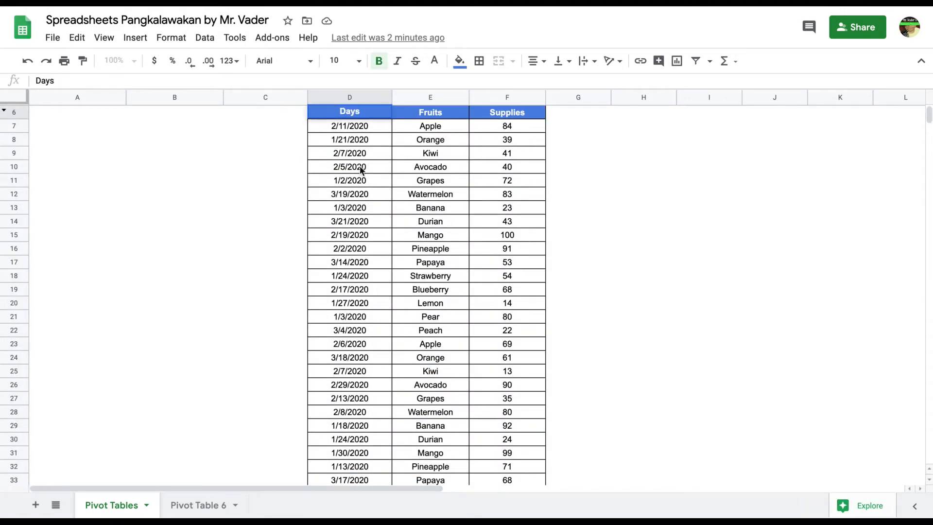
click(284, 197)
click(209, 505)
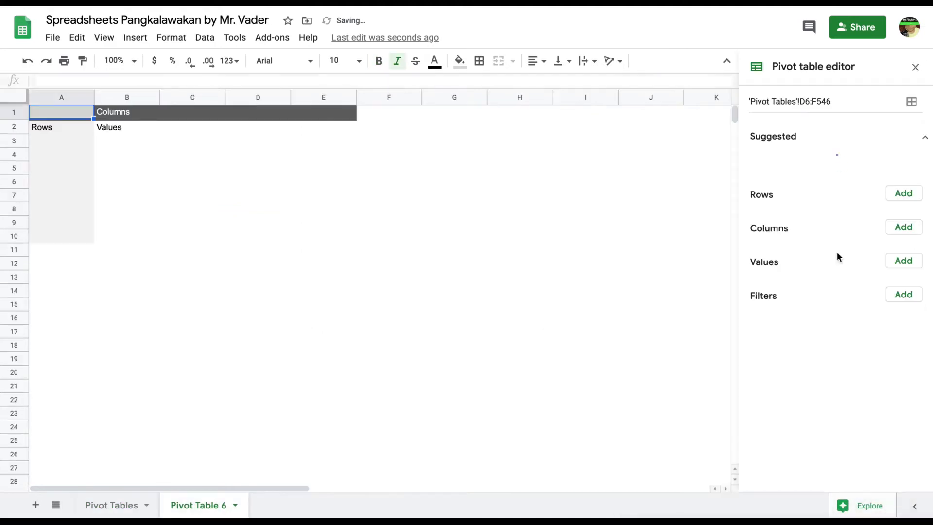
click(908, 208)
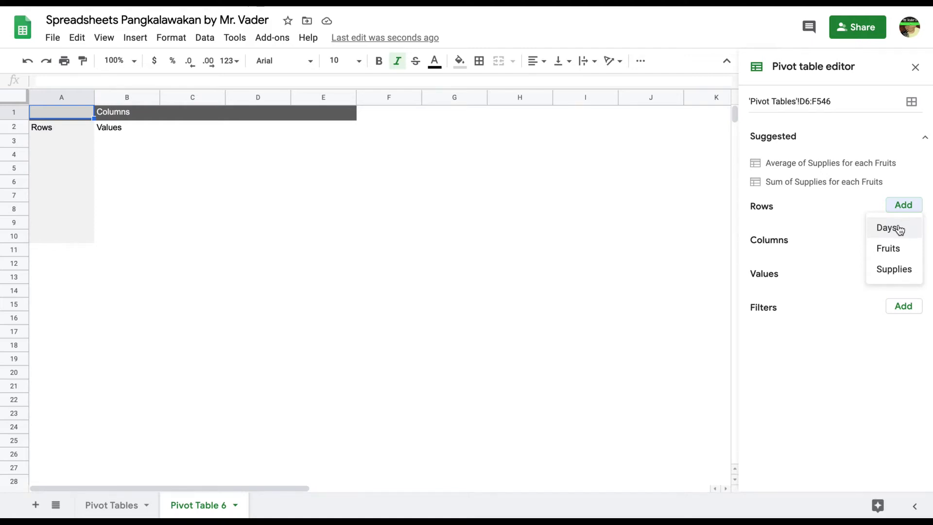
Step: Add Days as the pivot table's rows, listing dates from 1/1/2020 onward
click(899, 229)
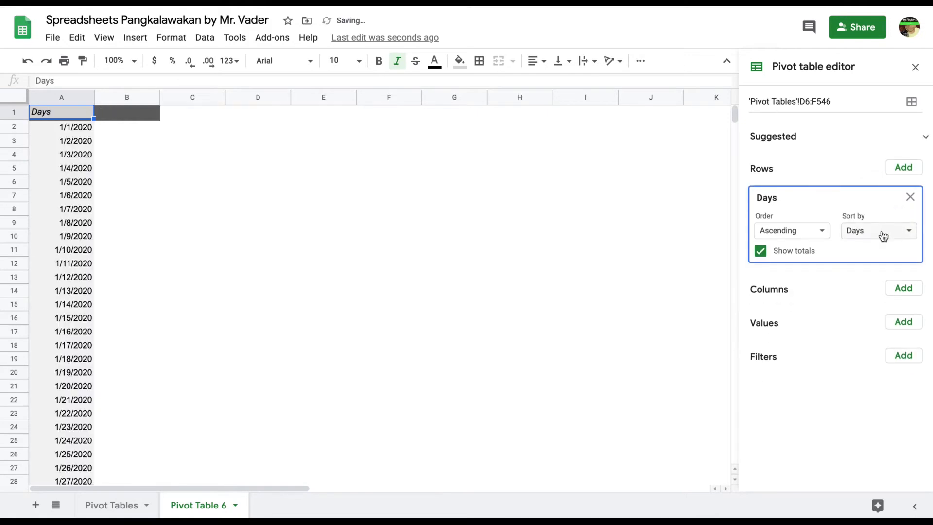
scroll(72, 146, down, 5)
scroll(73, 152, down, 8)
scroll(73, 151, down, 8)
scroll(74, 156, down, 10)
scroll(76, 163, up, 5)
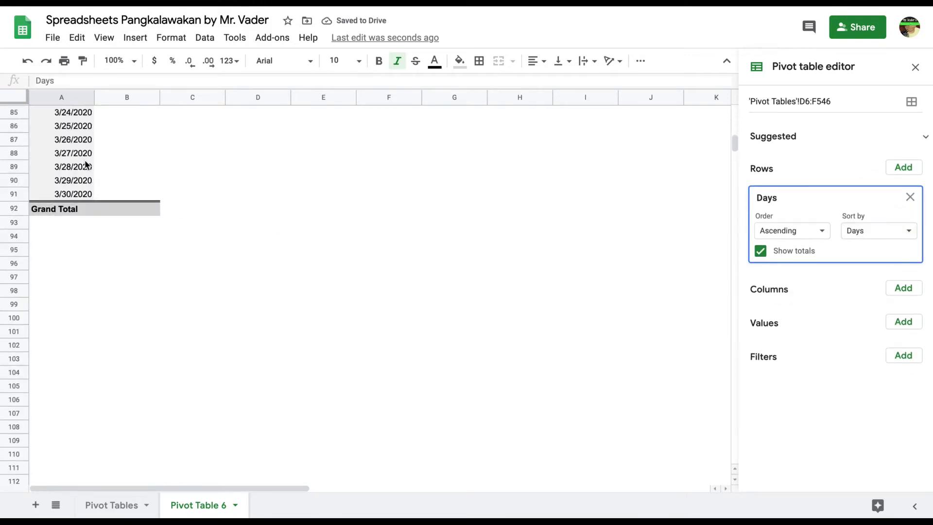
scroll(83, 168, up, 6)
scroll(88, 168, up, 8)
scroll(88, 168, up, 13)
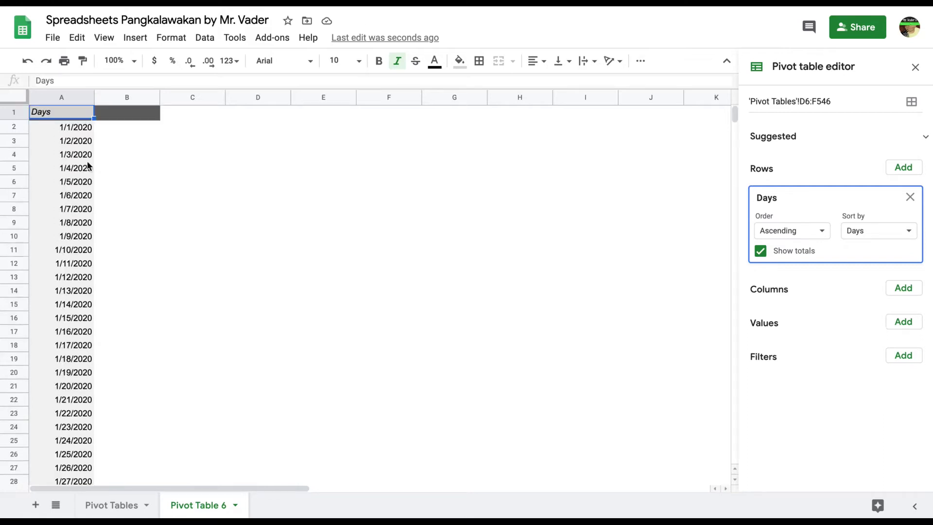
Step: Add Fruits as the pivot table's columns, Apple through Strawberry
click(895, 292)
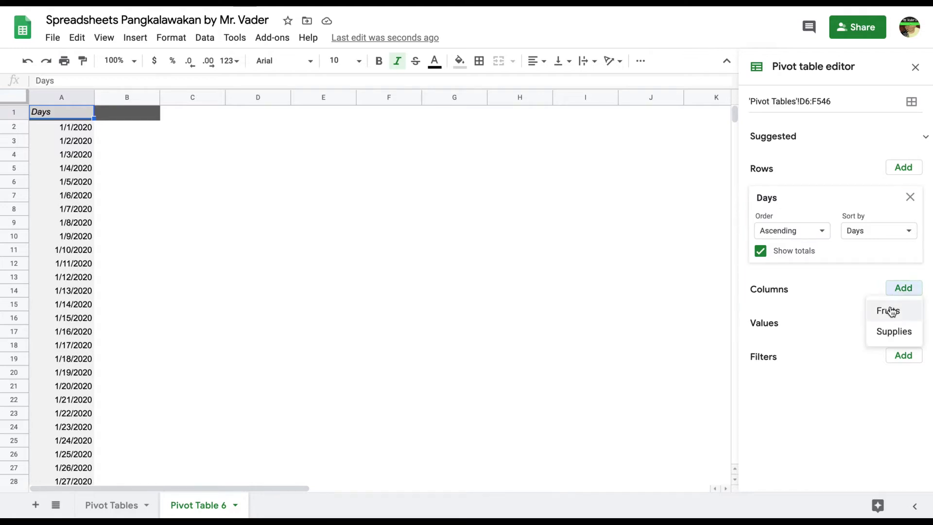
click(889, 312)
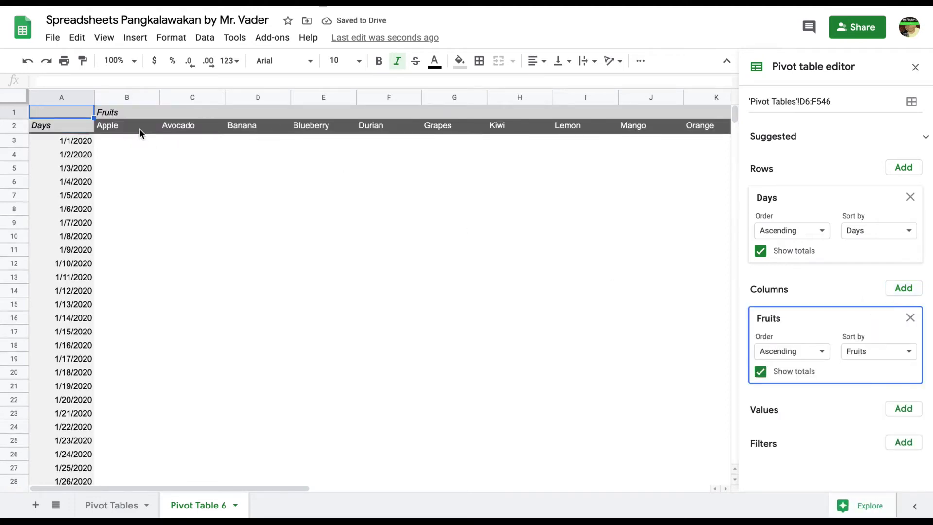
mouse_move(293, 488)
mouse_down()
mouse_move(488, 477)
mouse_move(168, 471)
mouse_up()
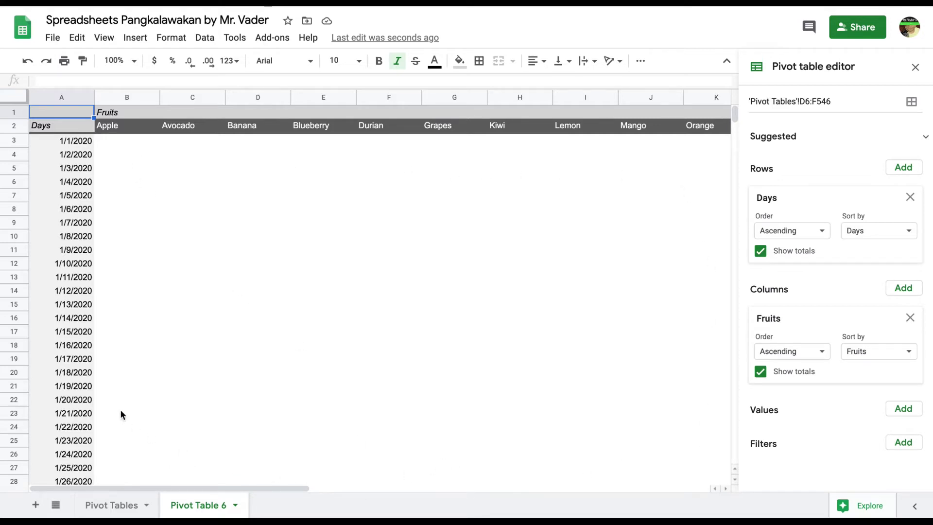
Step: Add Supplies as the pivot table's values, summarized by SUM
click(904, 409)
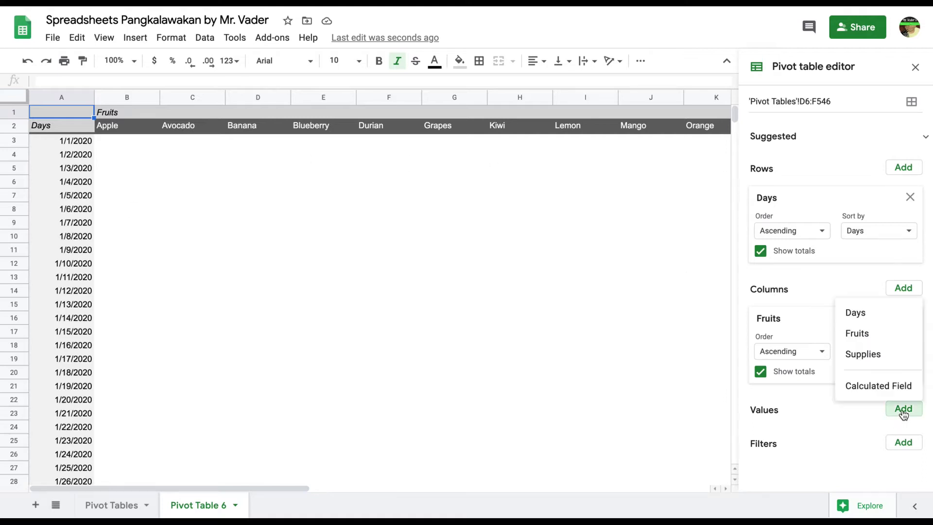
click(875, 358)
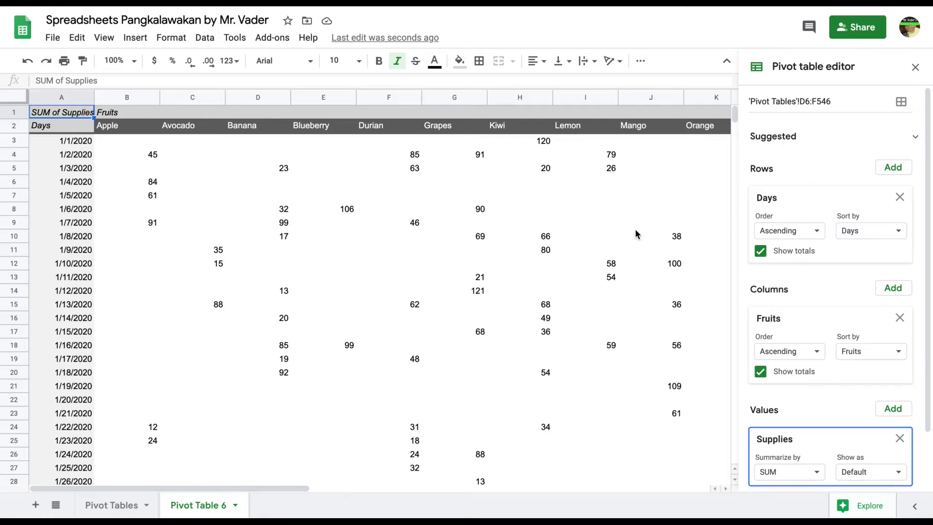
Step: Switch the Supplies summary from SUM to AVERAGE and select cell B4 with Apple's 45
click(807, 478)
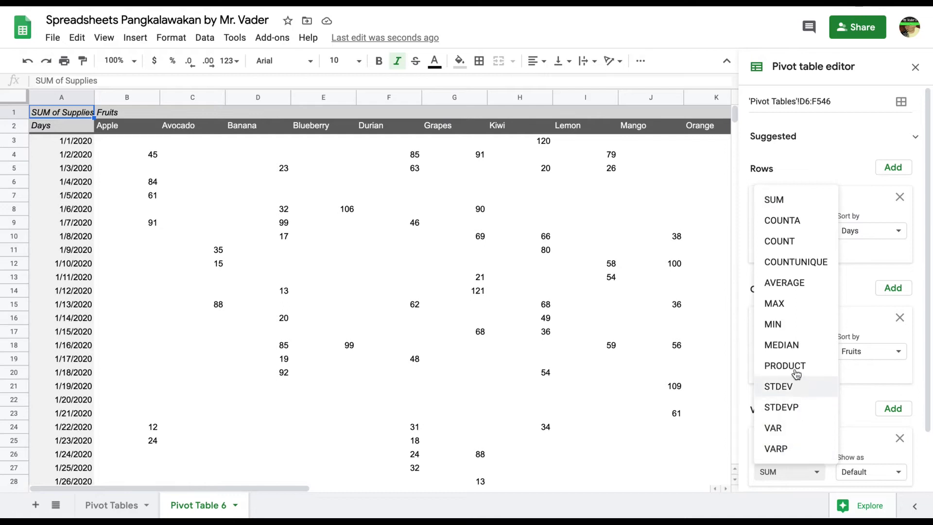
click(799, 284)
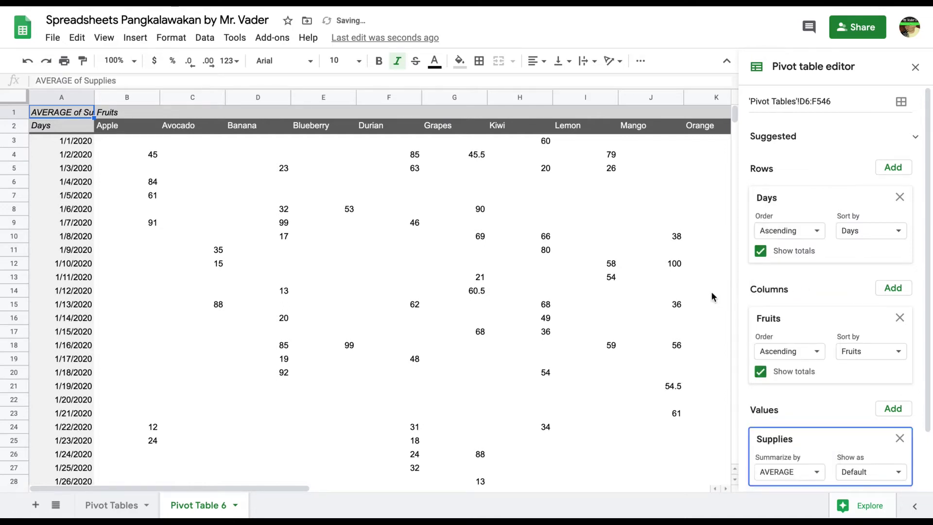
scroll(224, 246, down, 3)
scroll(224, 247, up, 3)
click(153, 157)
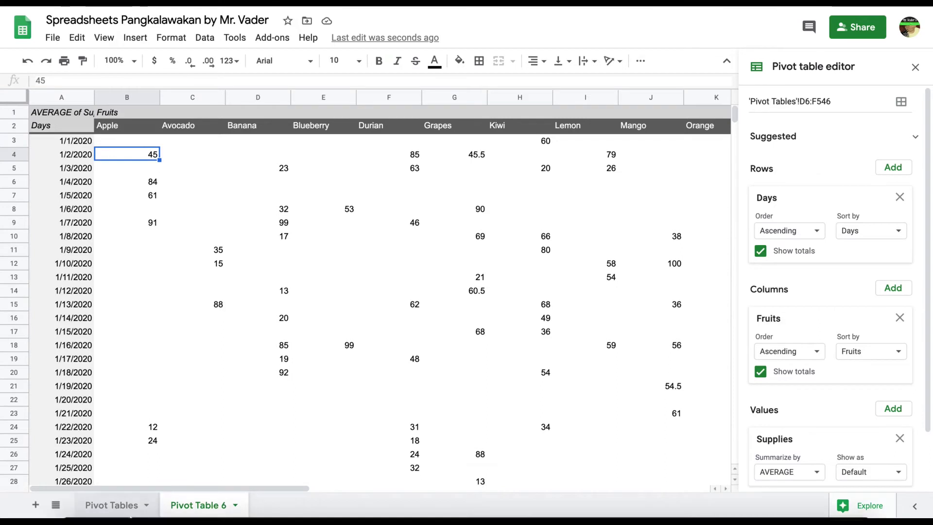
Step: Search the Pivot Tables sheet for 2/2/2020 and step through its matching rows
click(105, 505)
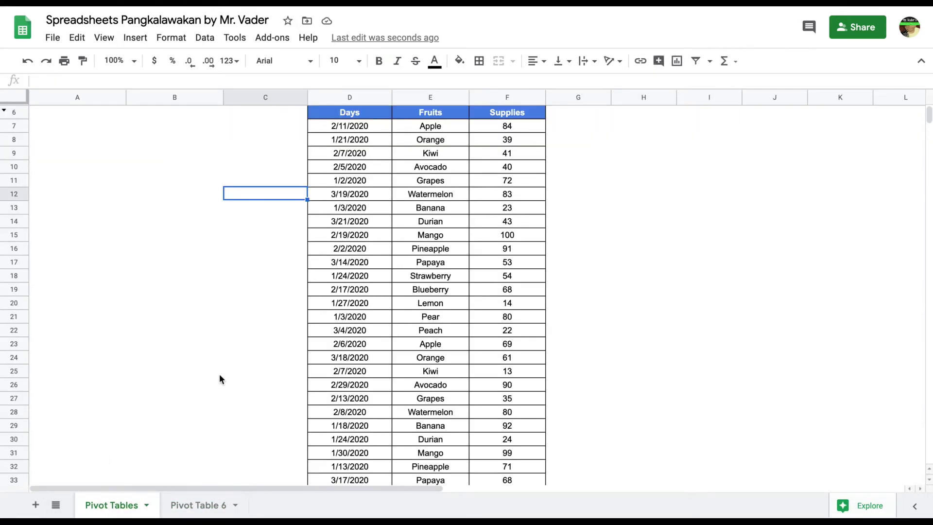
key(ctrl+f)
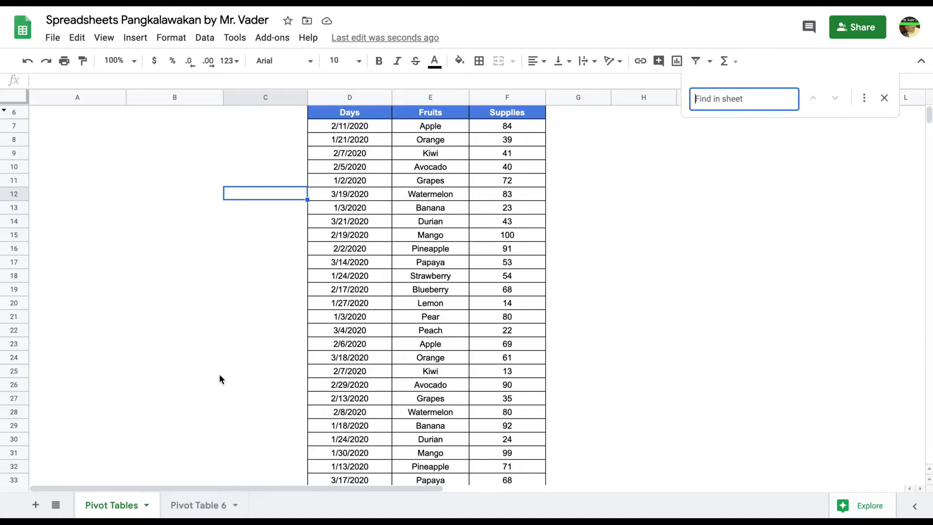
text(2)
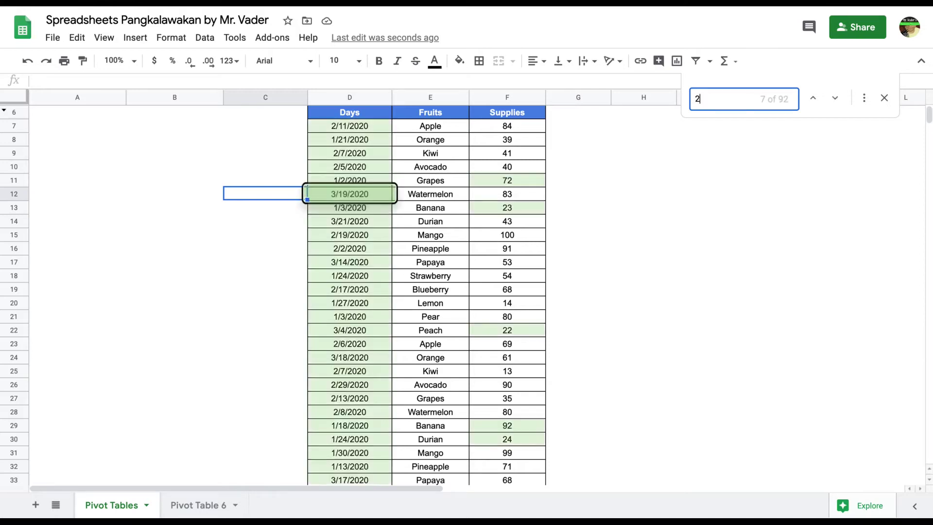
text(/)
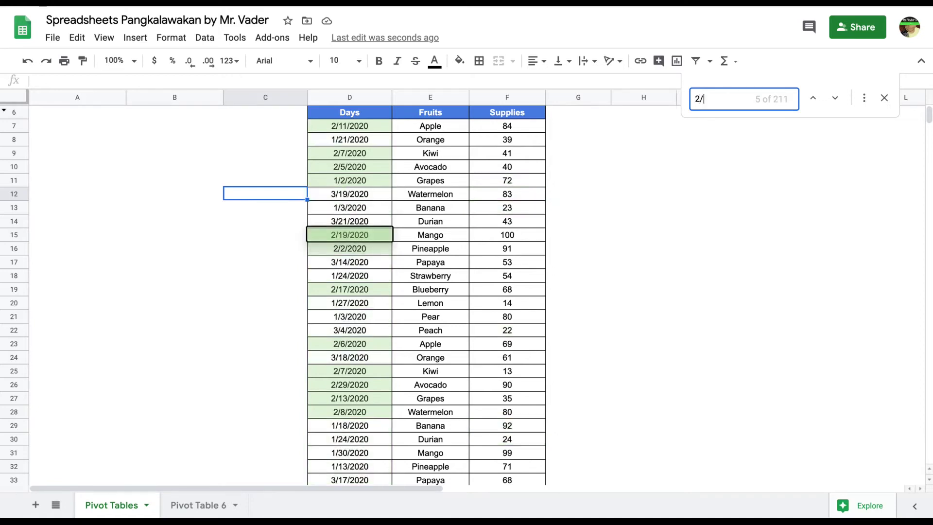
text(2/2020)
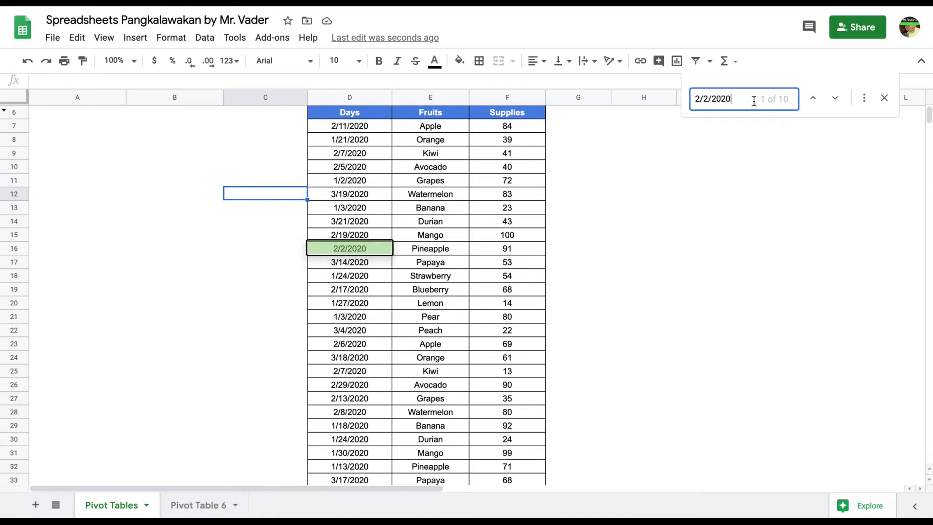
key(Return)
key(Return)
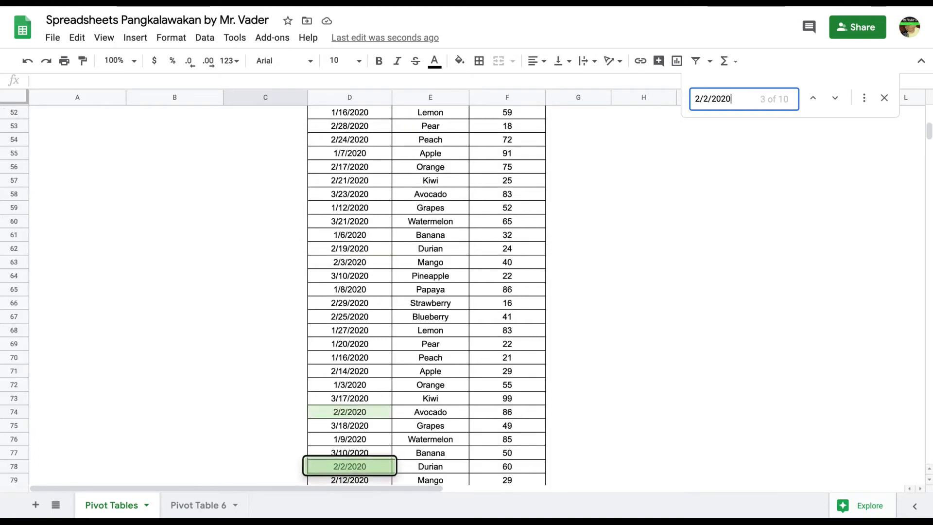
key(Return)
key(Return)
key(Return)
key(Return)
key(Return)
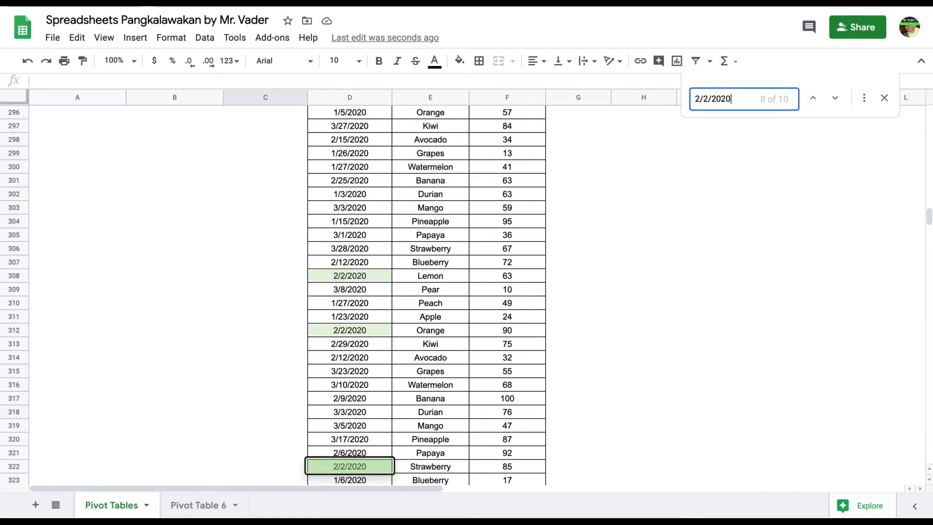
key(Return)
key(Return)
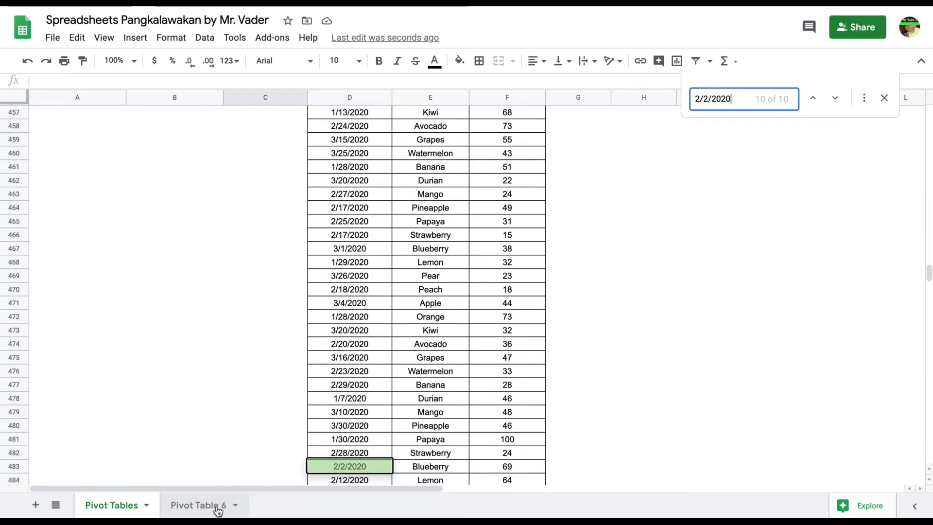
click(200, 506)
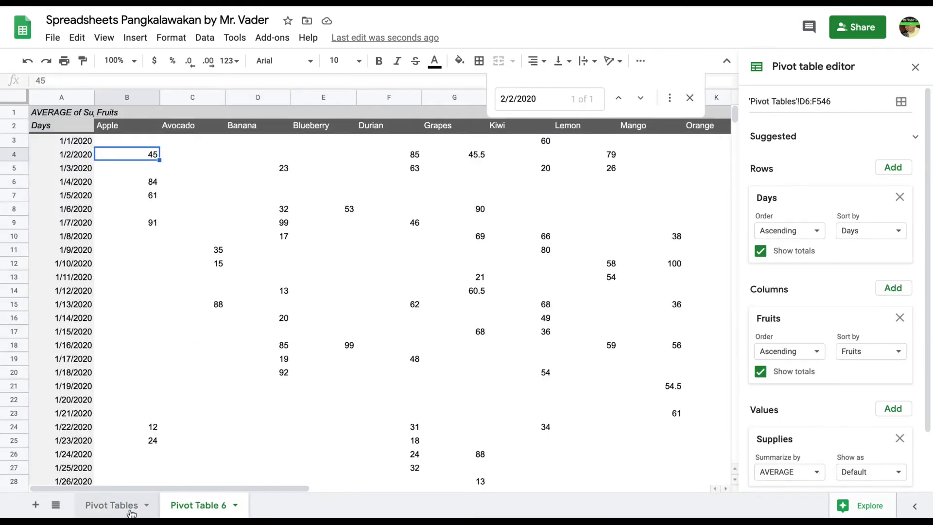
click(129, 507)
Step: Change the search to 1/2/2020 and step through the matching source rows
click(700, 98)
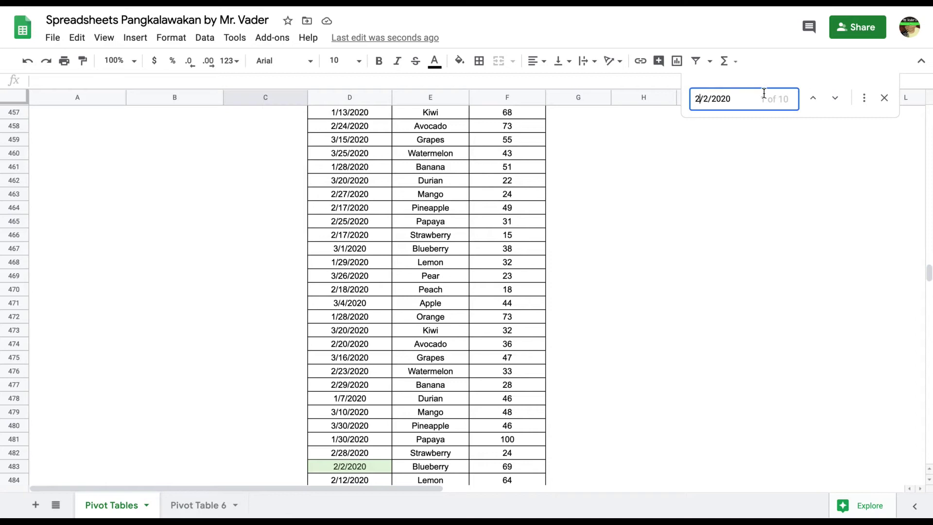
key(BackSpace)
text(1)
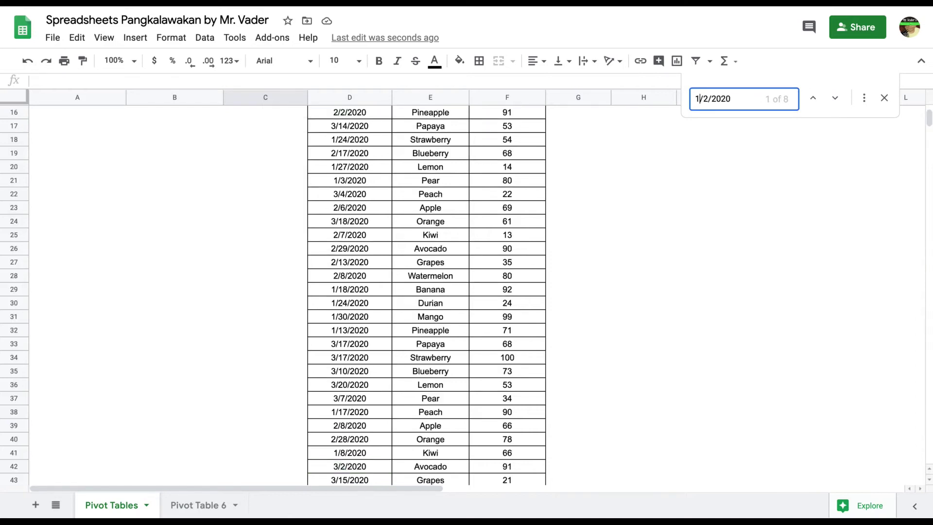
key(Return)
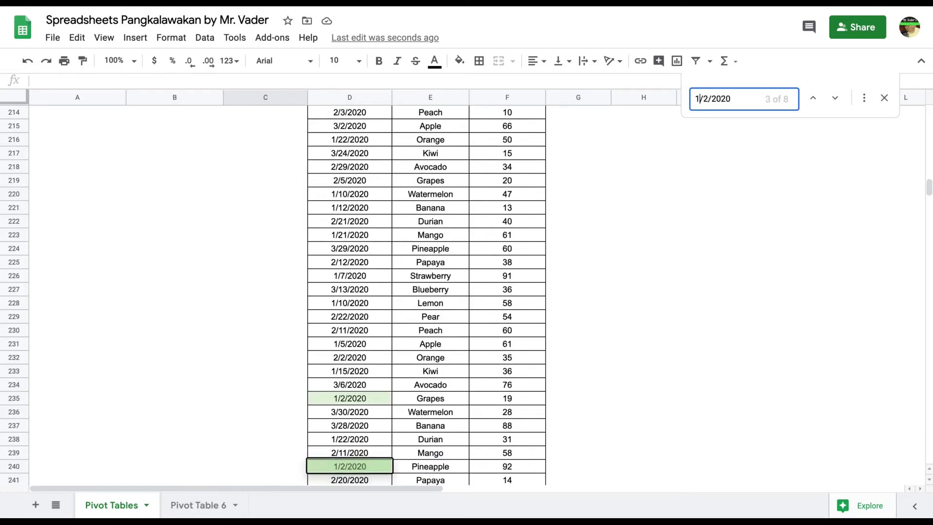
key(Return)
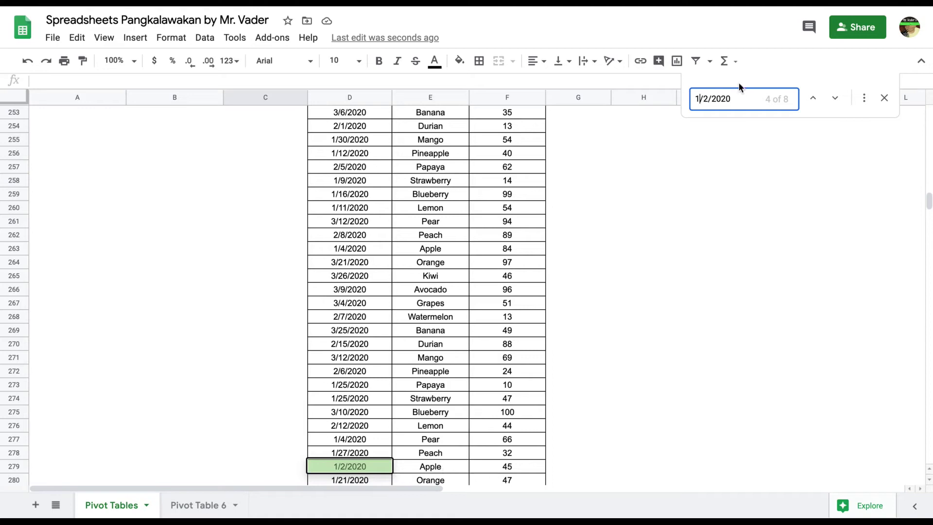
key(Return)
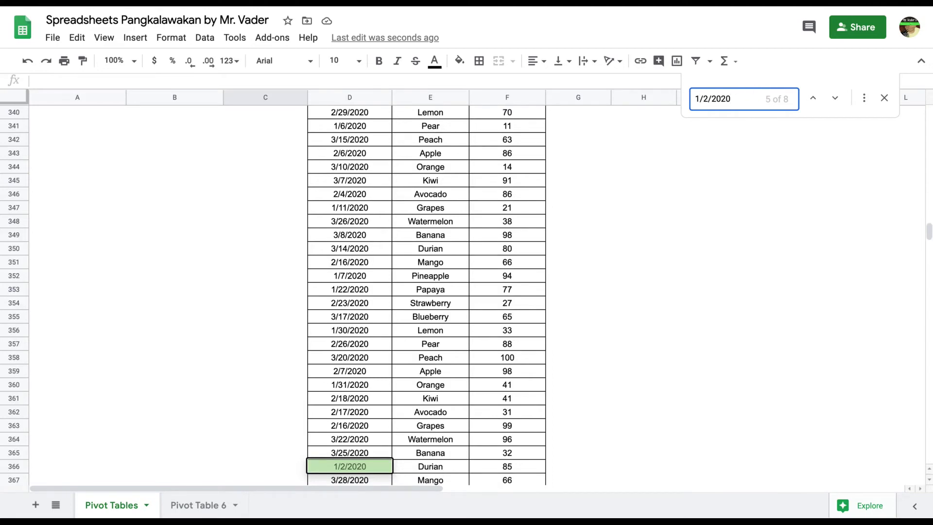
Step: Go back to the 1/2/2020 Apple row (45), close the search, and return to Pivot Table 6
click(813, 98)
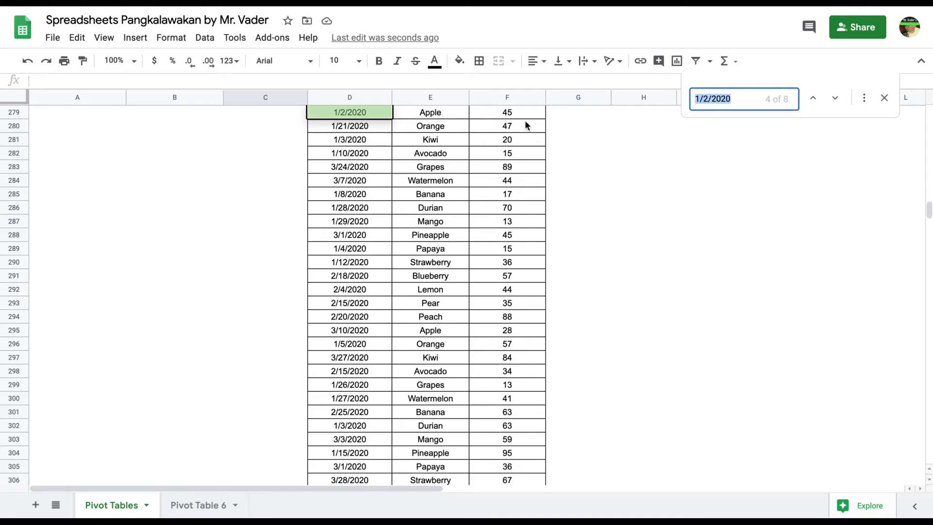
click(884, 99)
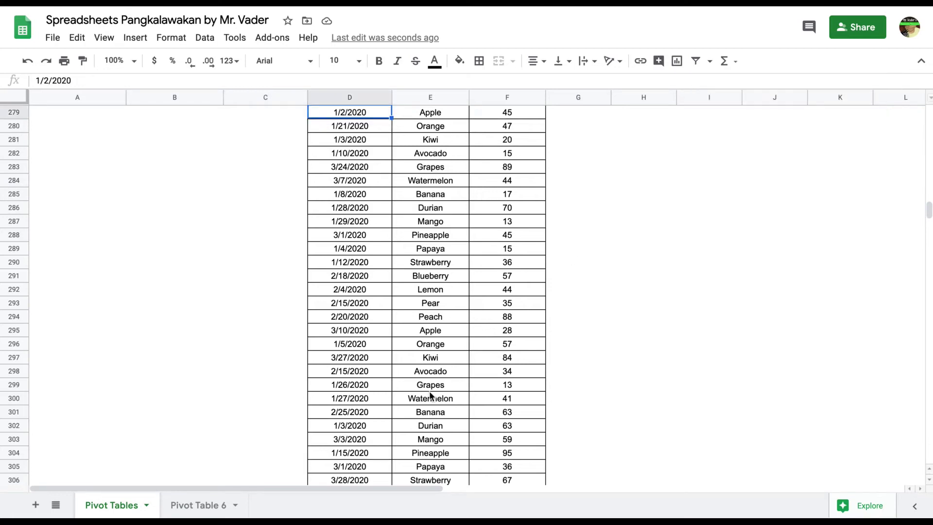
click(185, 506)
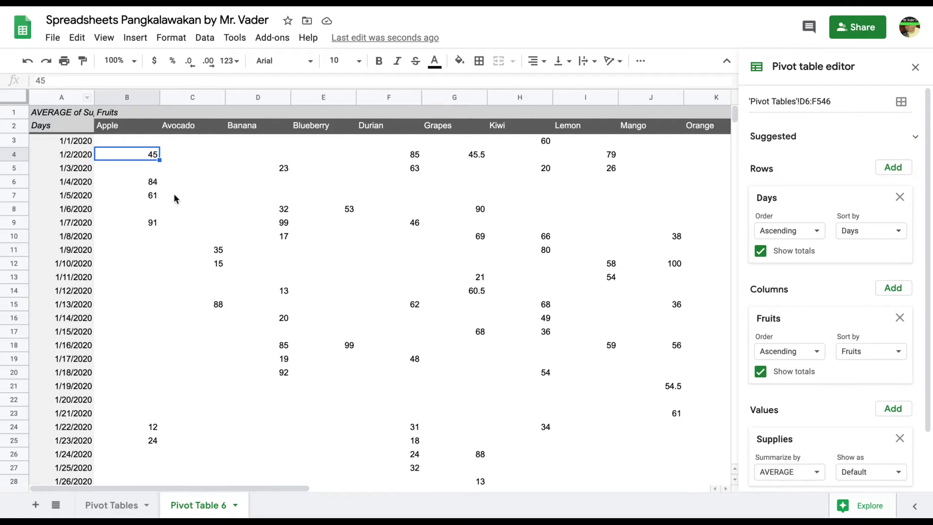
Step: Summarize Supplies as SUM, briefly try AVERAGE again, then settle back on SUM
click(794, 472)
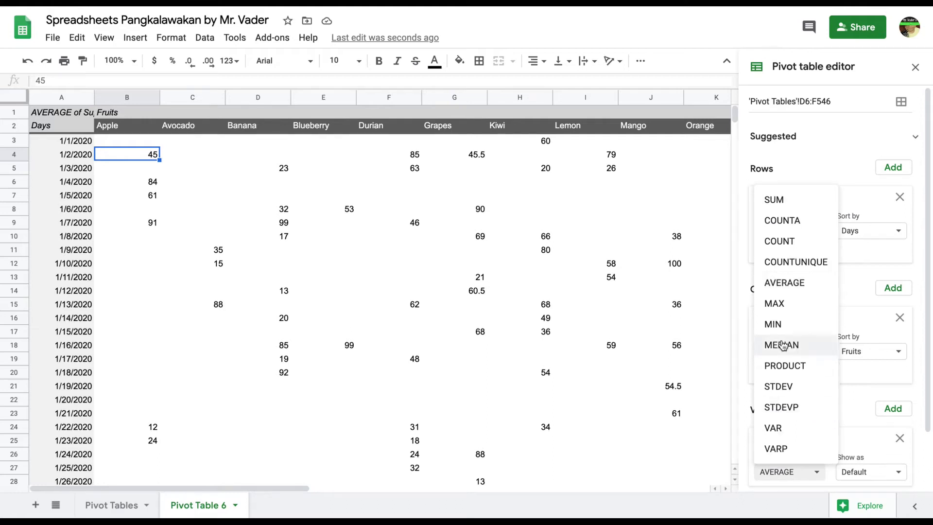
click(798, 203)
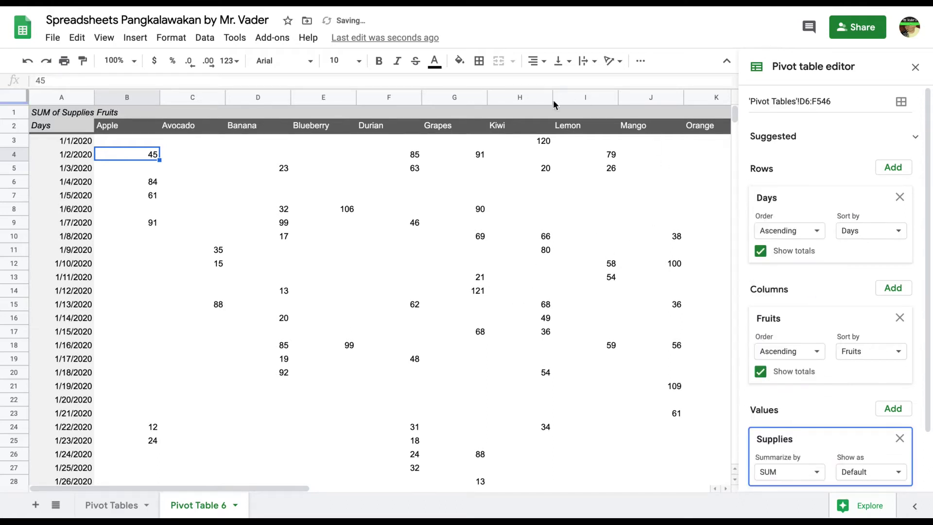
click(816, 474)
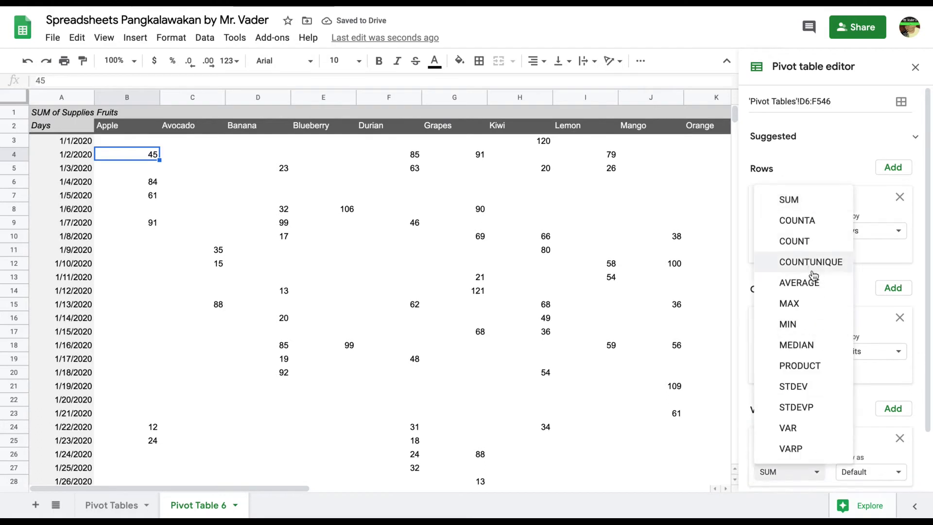
click(815, 283)
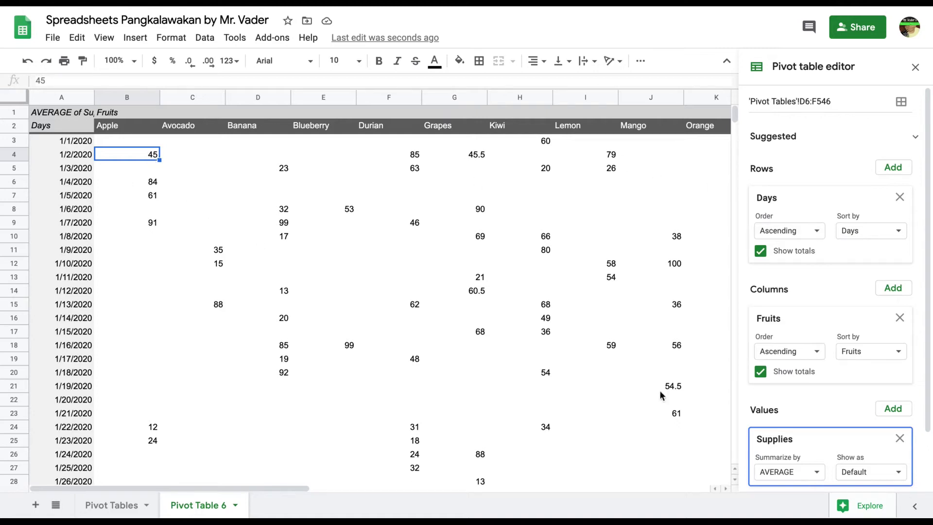
click(799, 472)
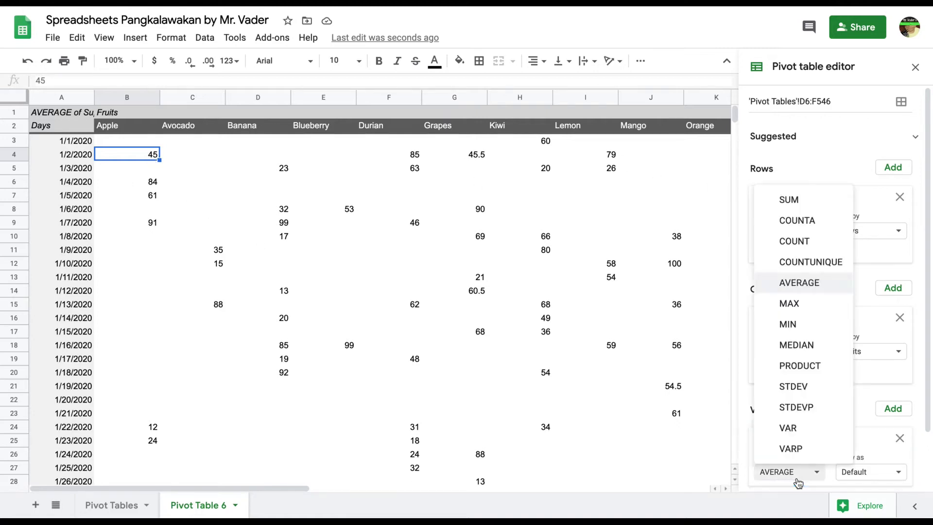
click(811, 202)
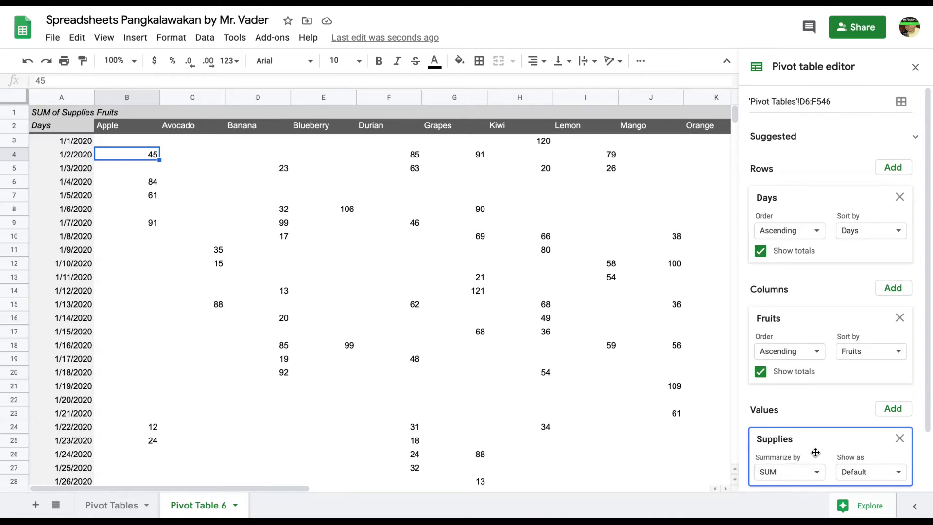
click(890, 413)
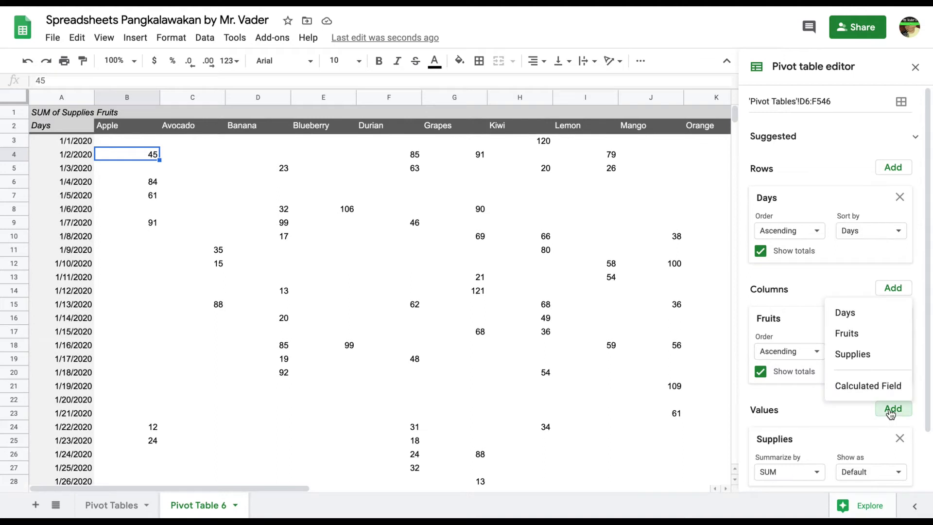
click(878, 355)
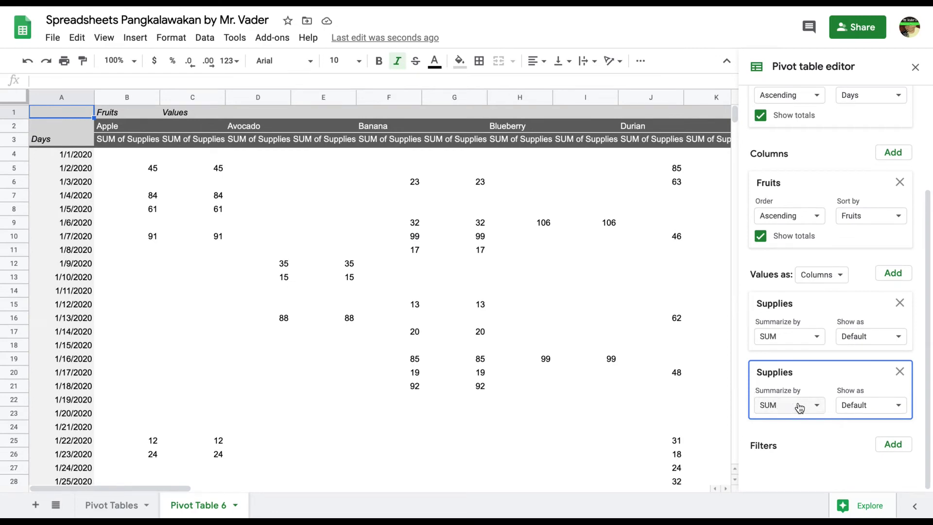
click(808, 408)
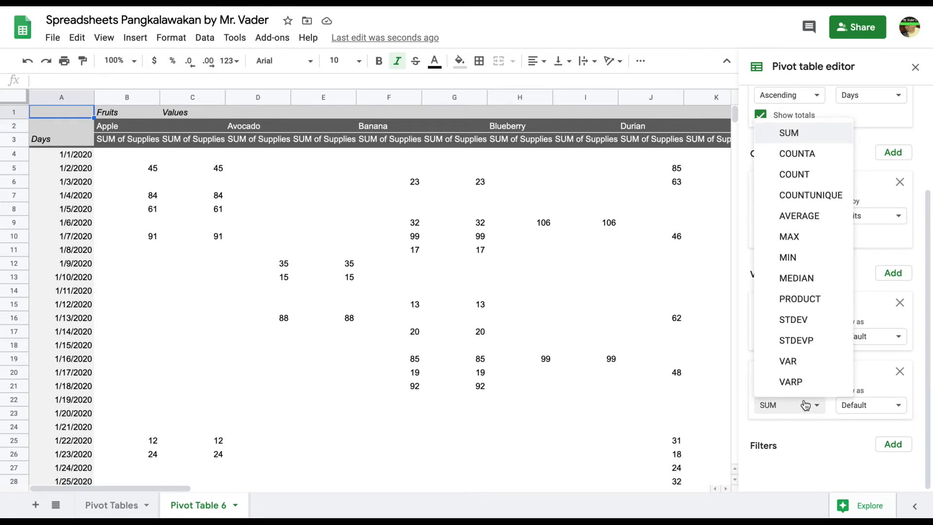
click(801, 174)
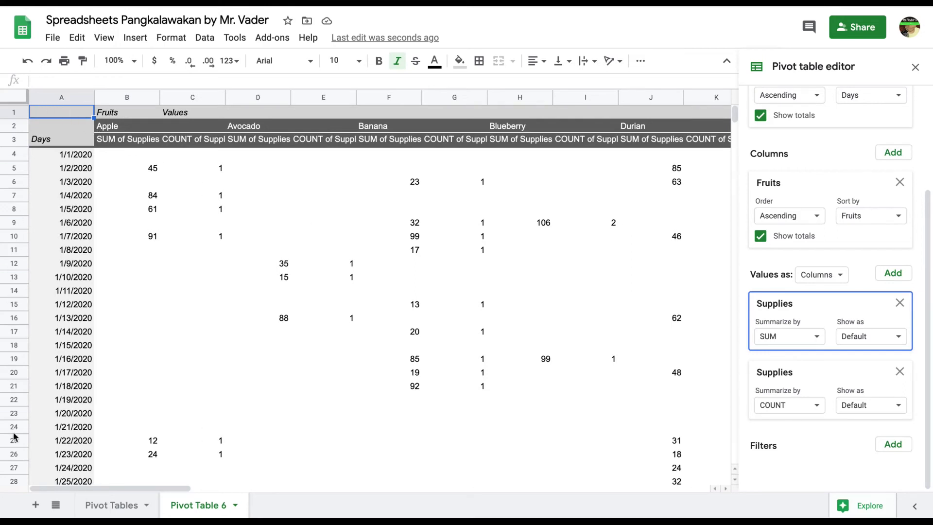
scroll(787, 258, up, 3)
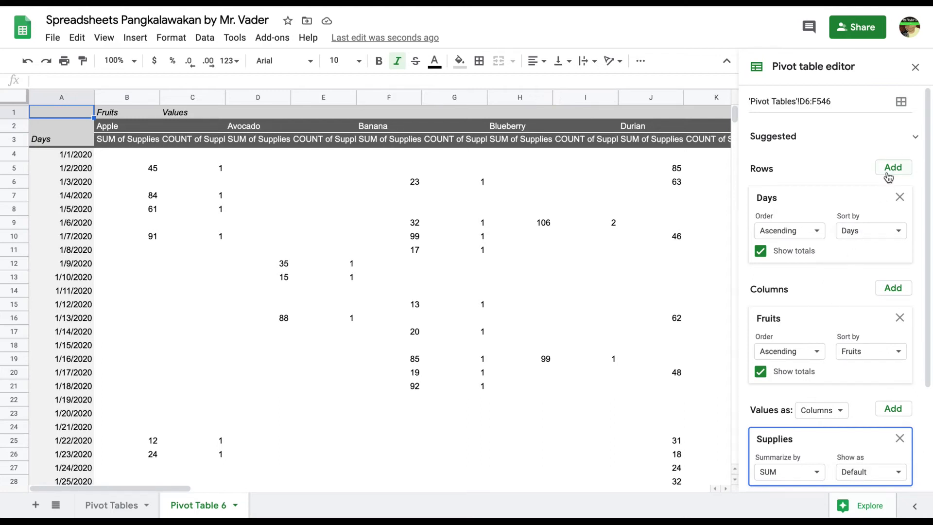
scroll(855, 292, down, 2)
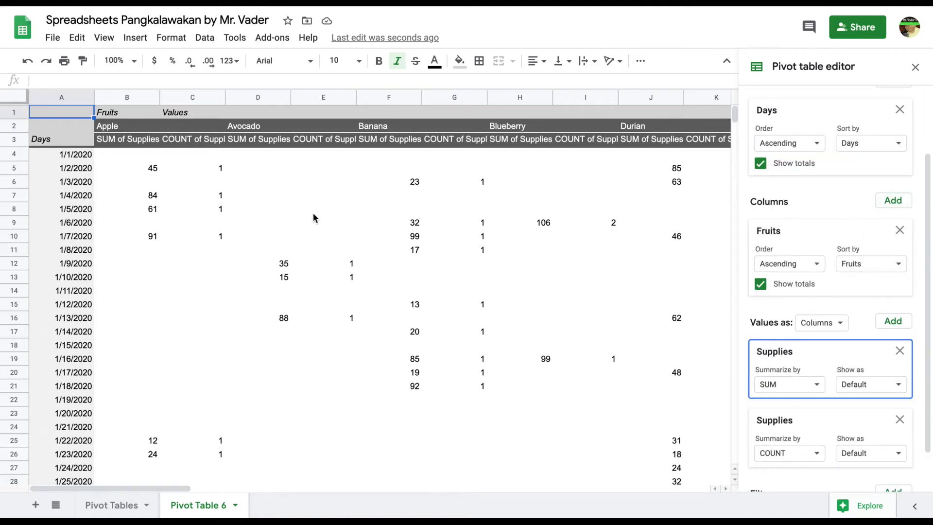
scroll(822, 295, down, 1)
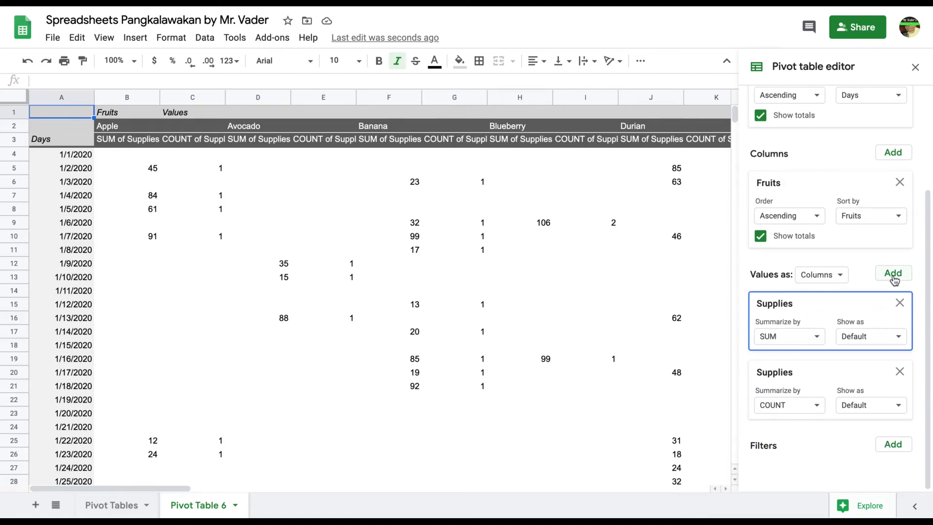
Step: Add a Days filter to the pivot table, clearing all dates and keeping only 1/5/2020
click(885, 449)
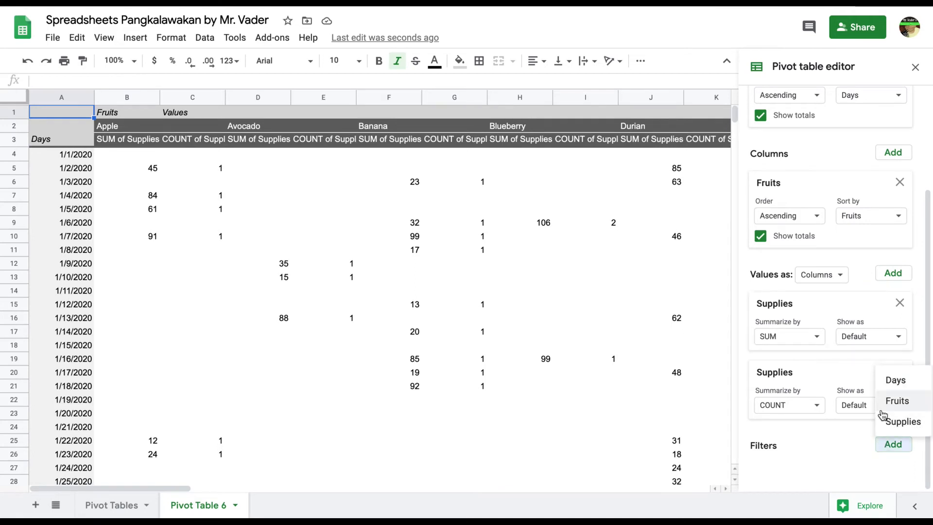
click(894, 381)
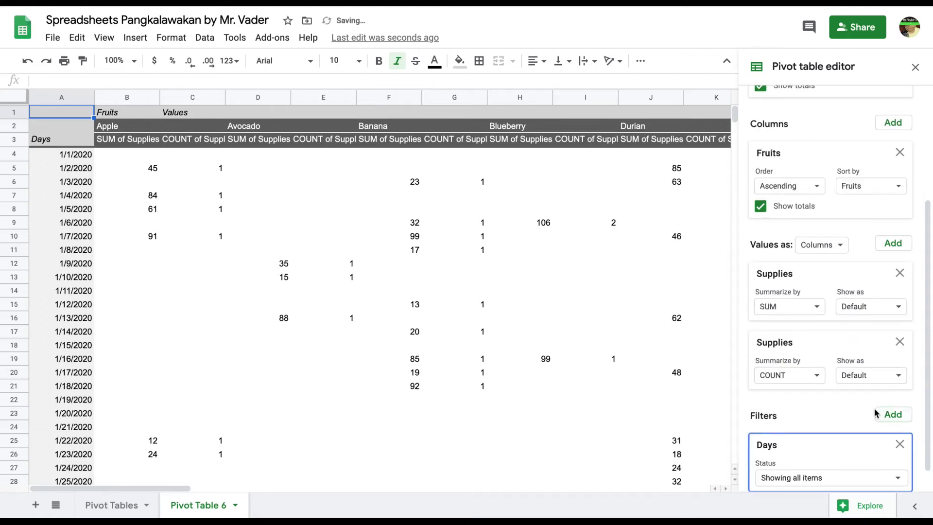
scroll(874, 412, down, 1)
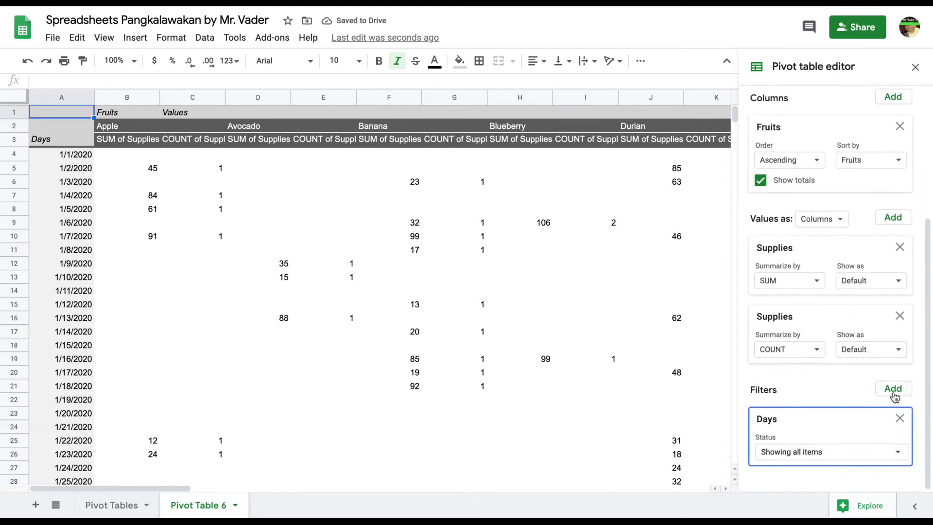
click(845, 457)
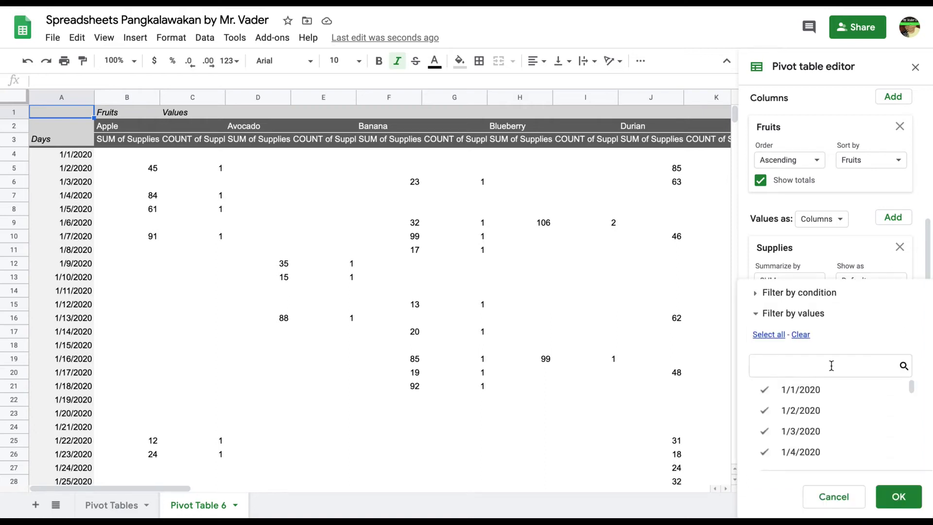
click(801, 336)
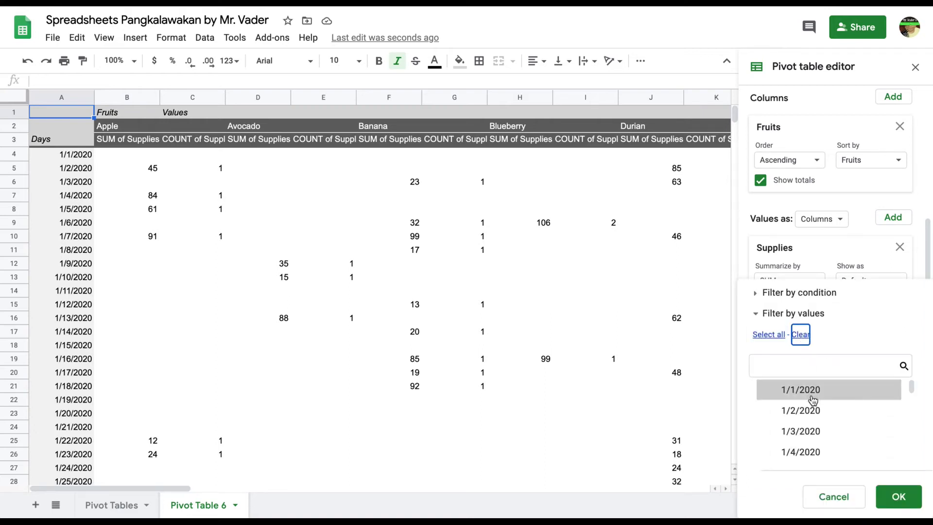
scroll(812, 400, down, 1)
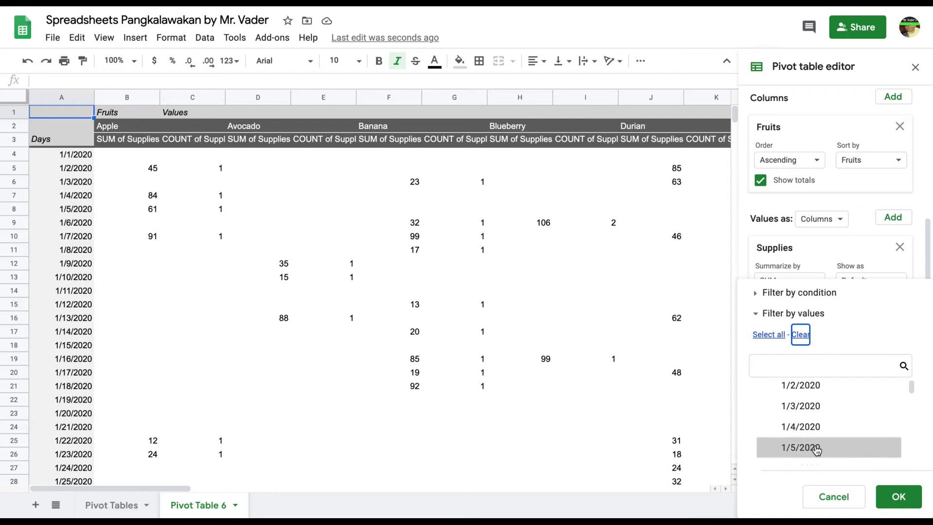
click(817, 450)
click(904, 497)
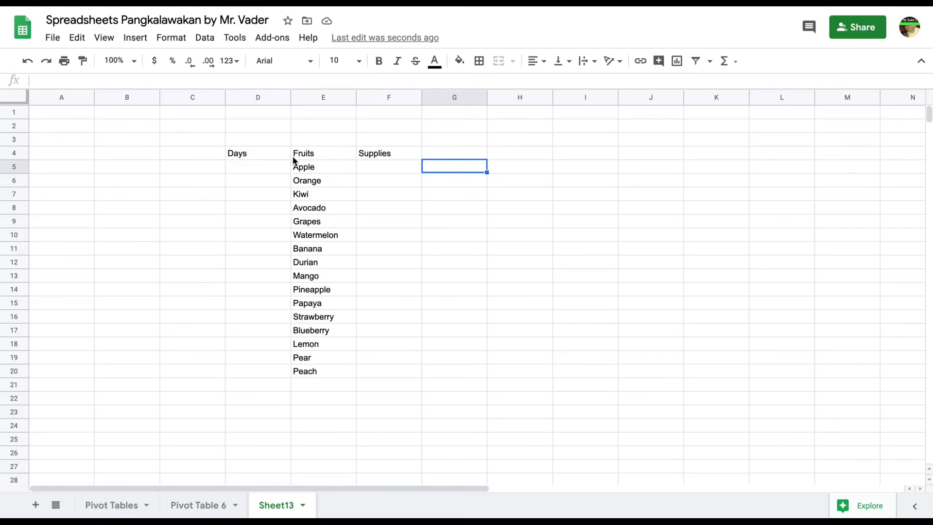
Step: Enter =RANDBETWEEN(DATE(2020,1,1),DATE(2020,3,30)) in D5 to generate a random 2020 date
click(252, 168)
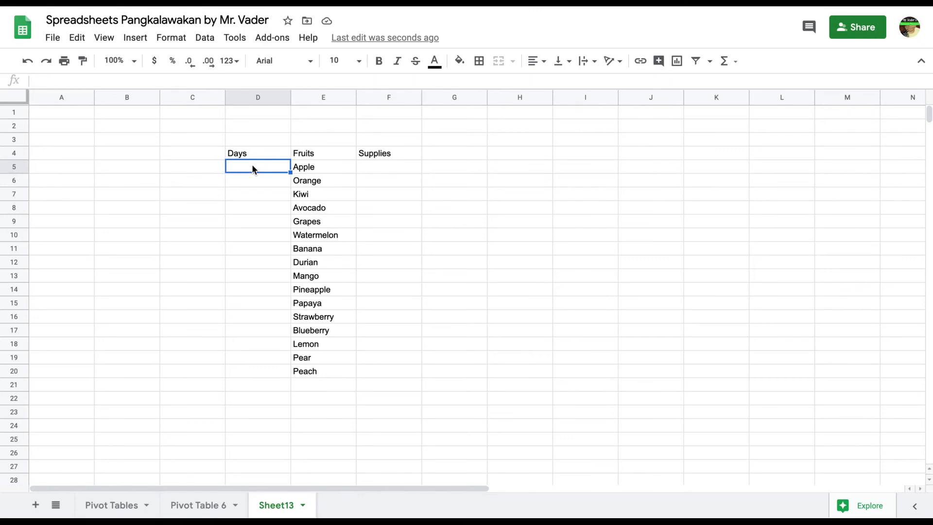
text(=randbe)
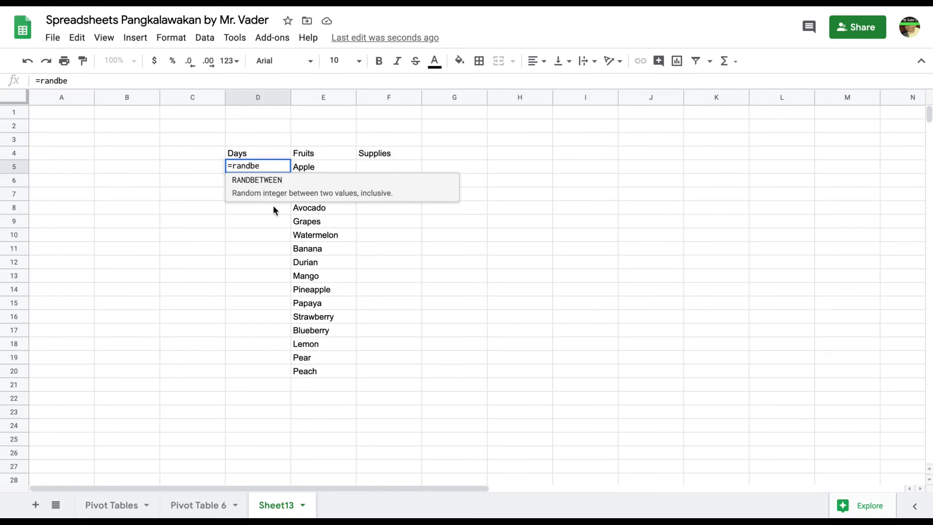
key(Tab)
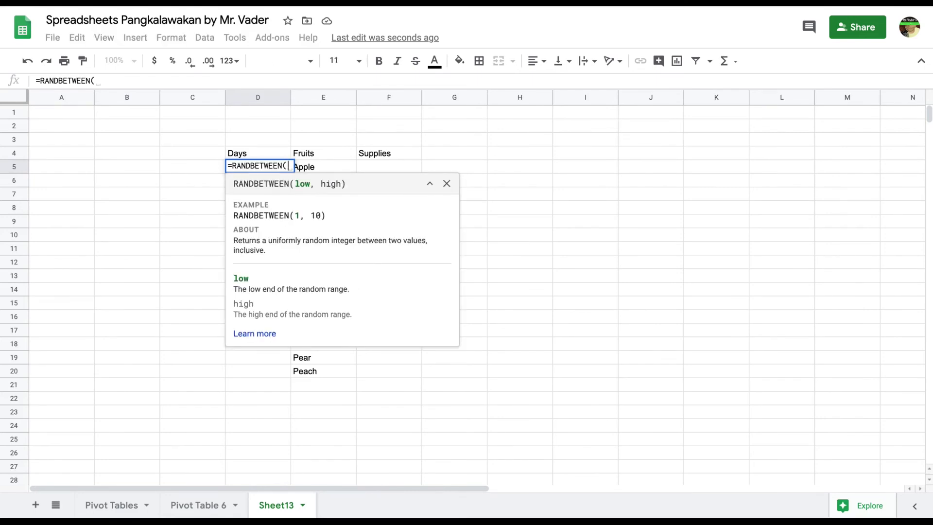
text(date)
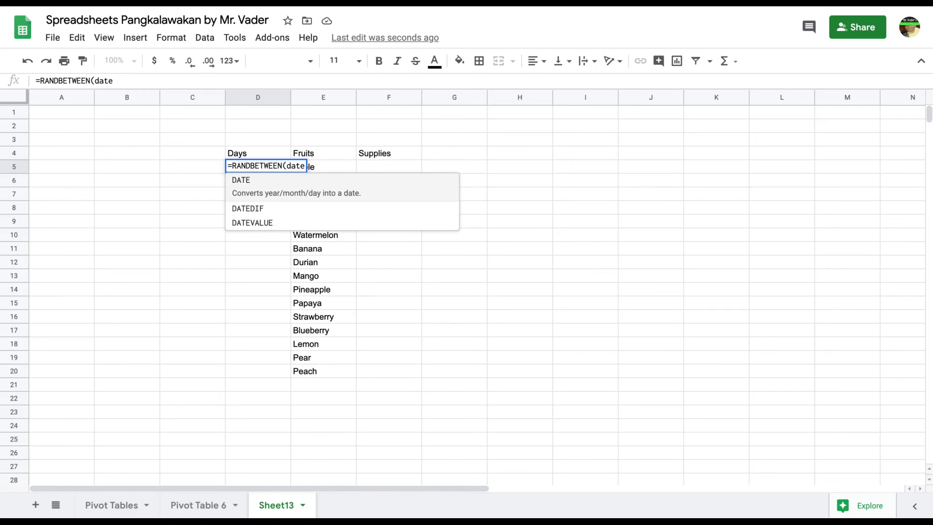
key(Tab)
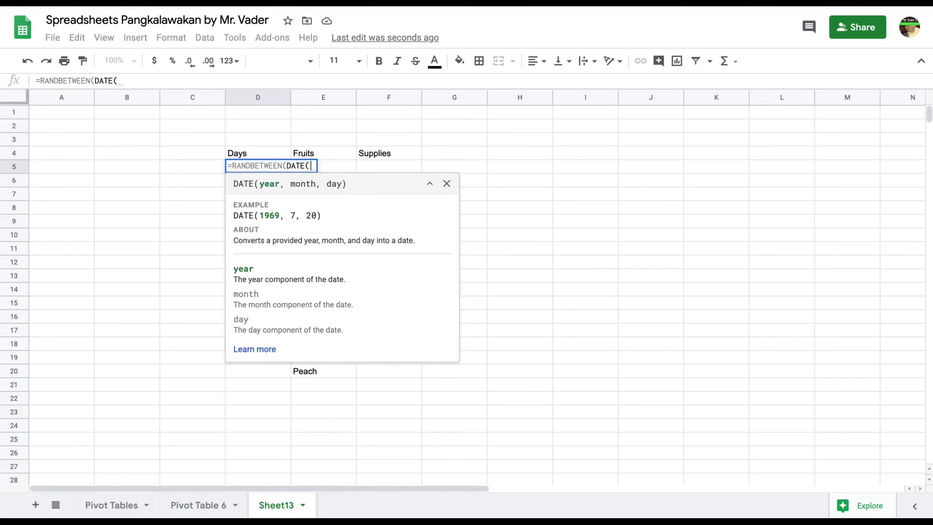
text(2)
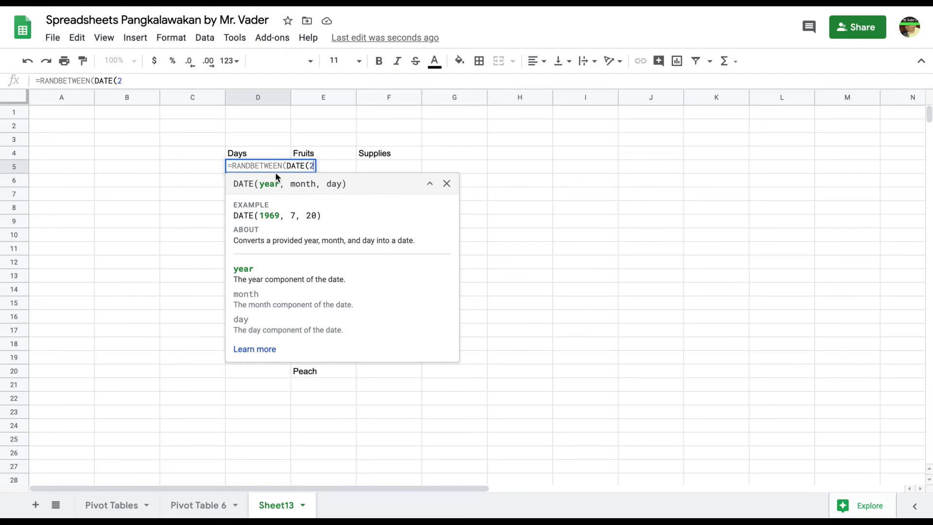
text(020, )
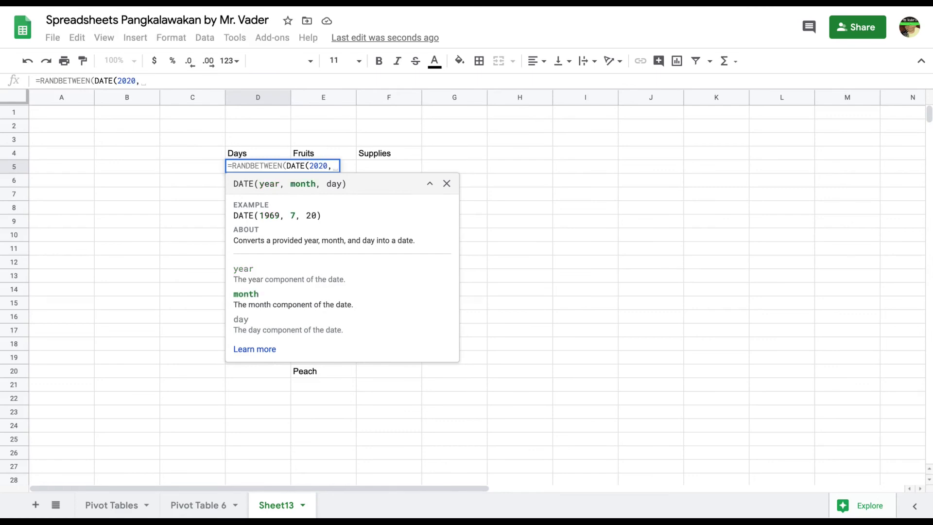
text(1)
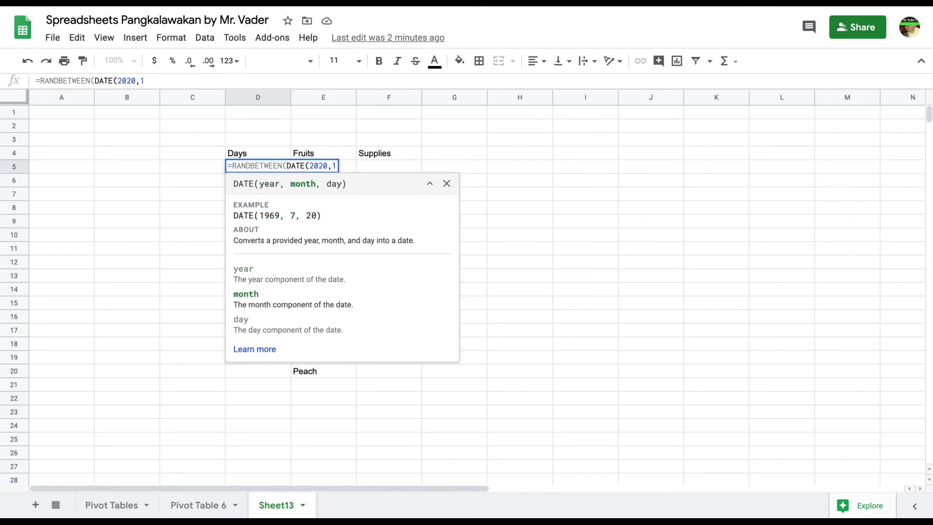
text(,1)
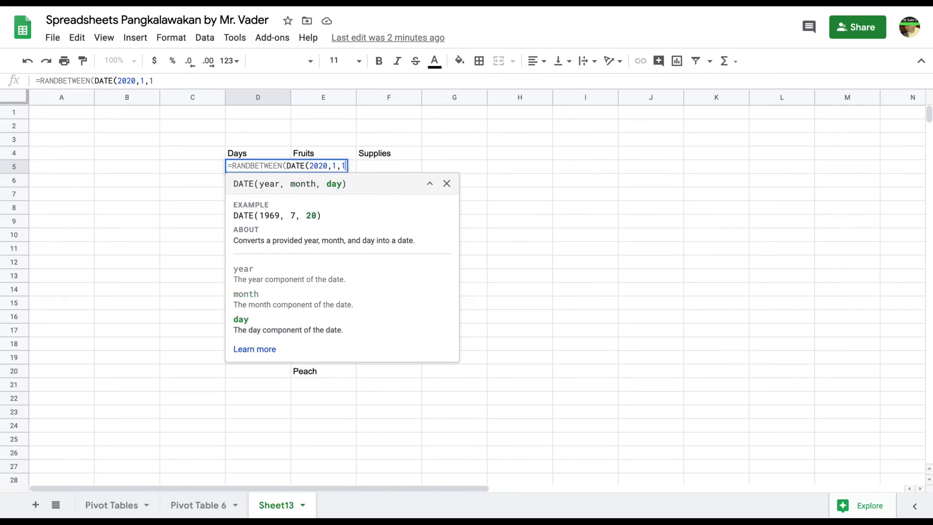
text())
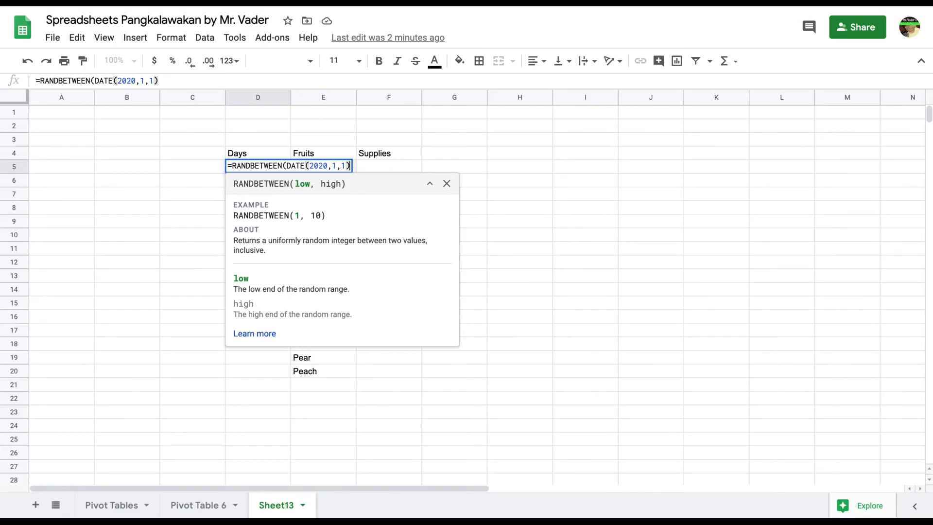
text(, )
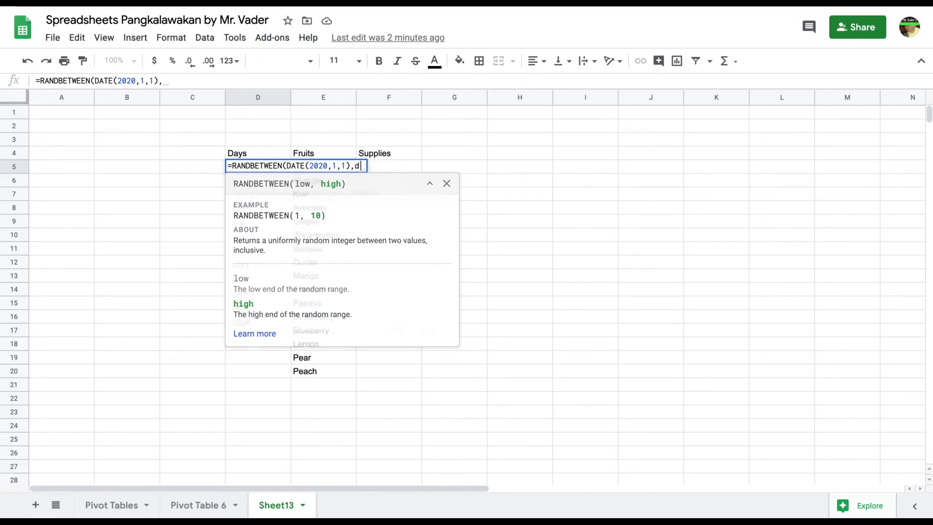
text(date()
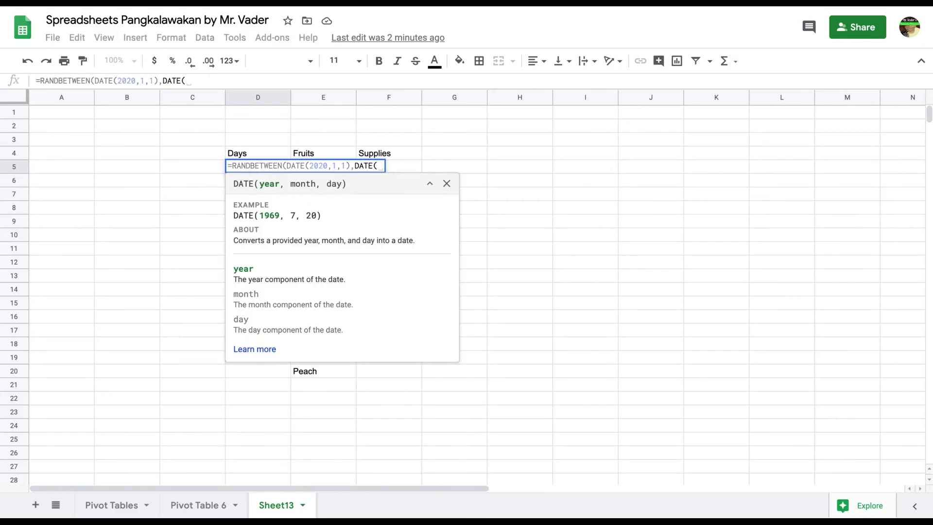
text(2020,)
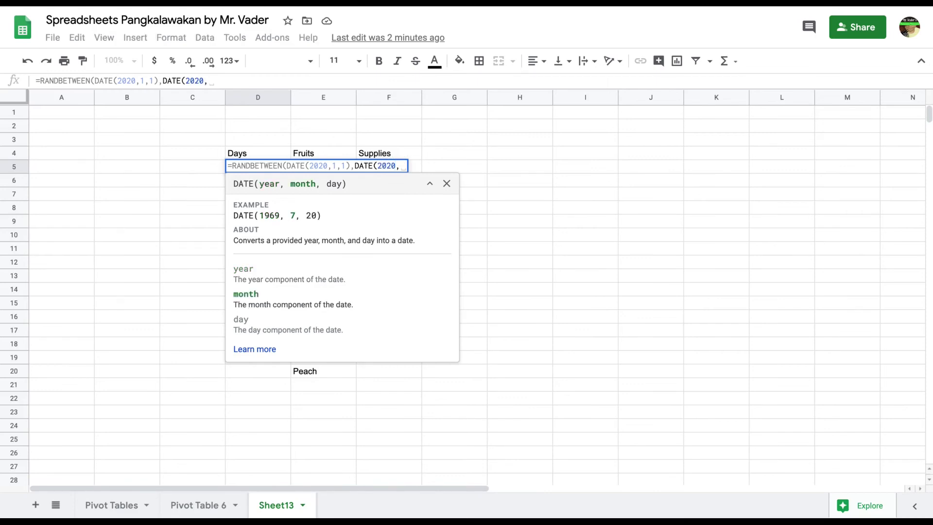
text(3)
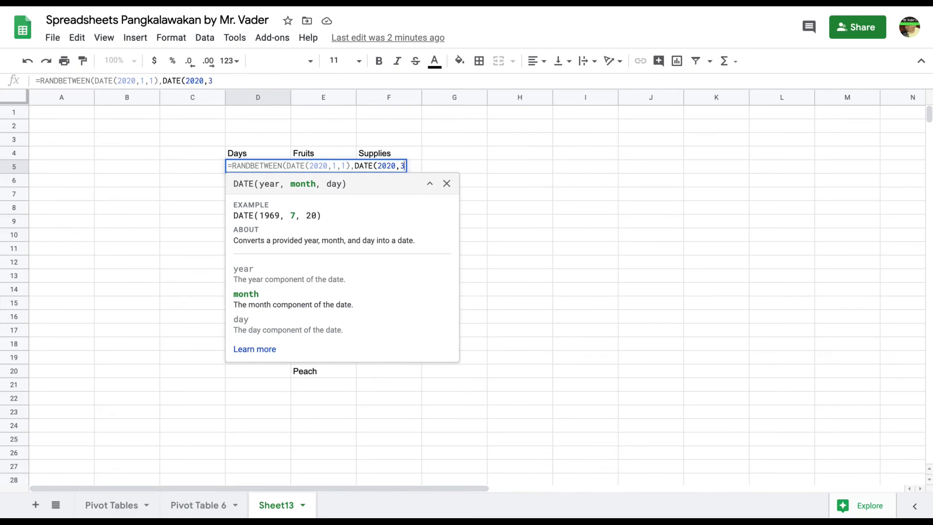
text(,)
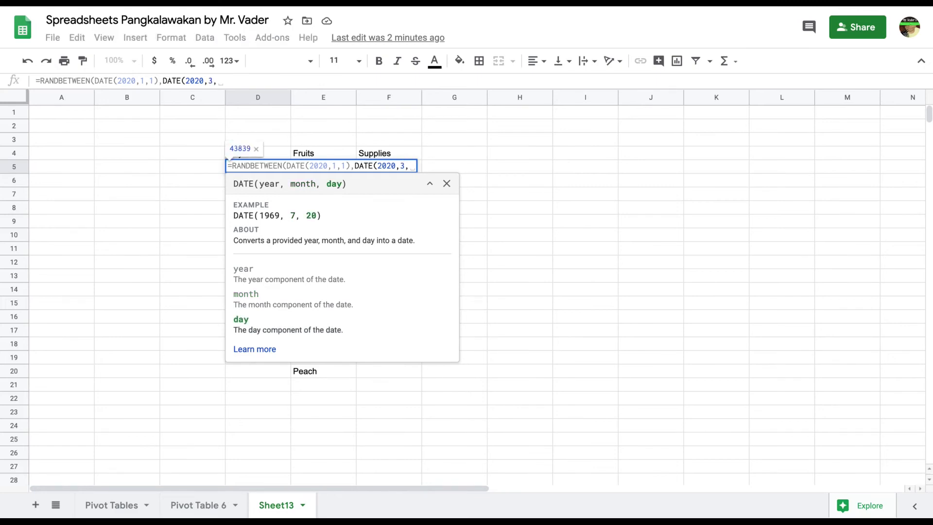
text(30)
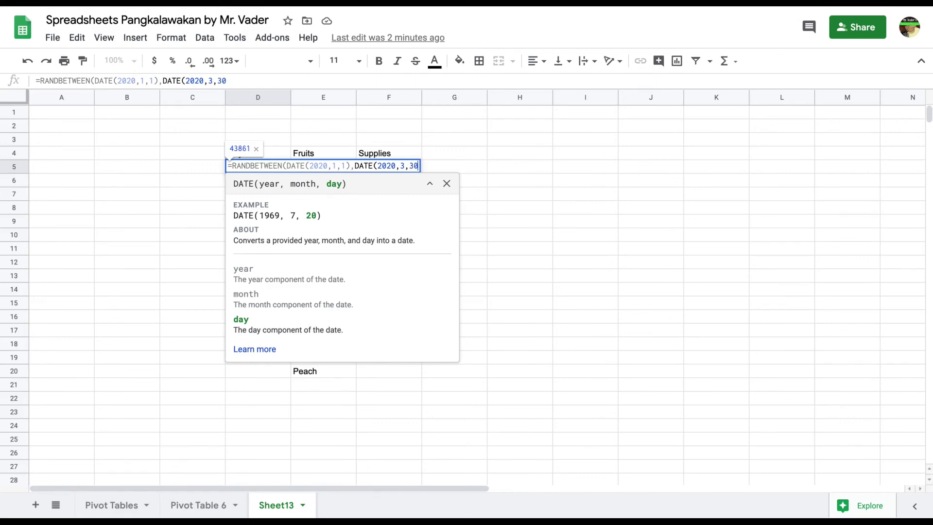
text())
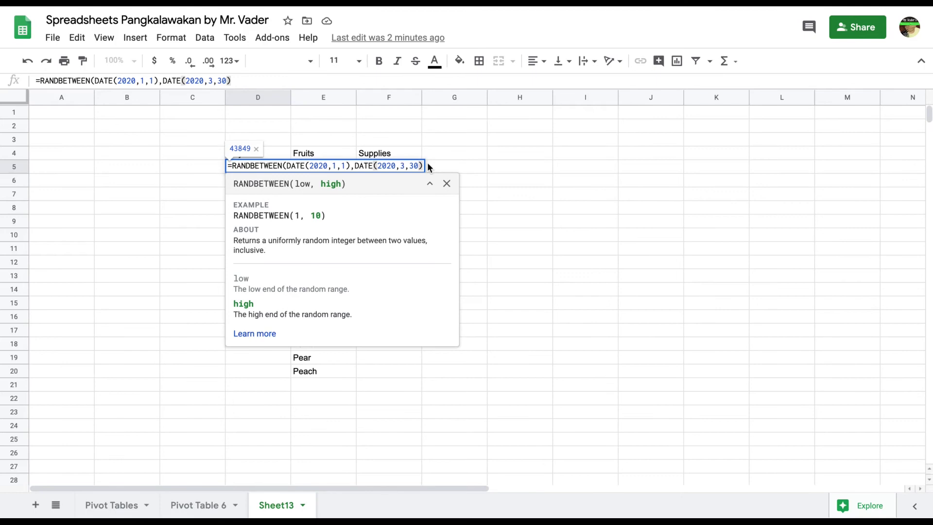
key(Return)
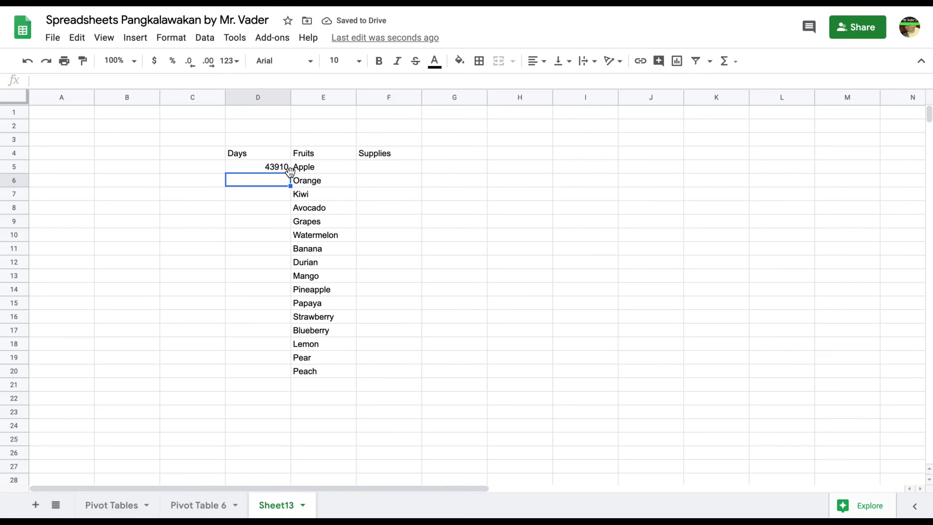
click(284, 167)
mouse_move(290, 172)
mouse_down()
mouse_move(278, 229)
mouse_move(279, 356)
mouse_move(283, 377)
mouse_move(290, 373)
mouse_up()
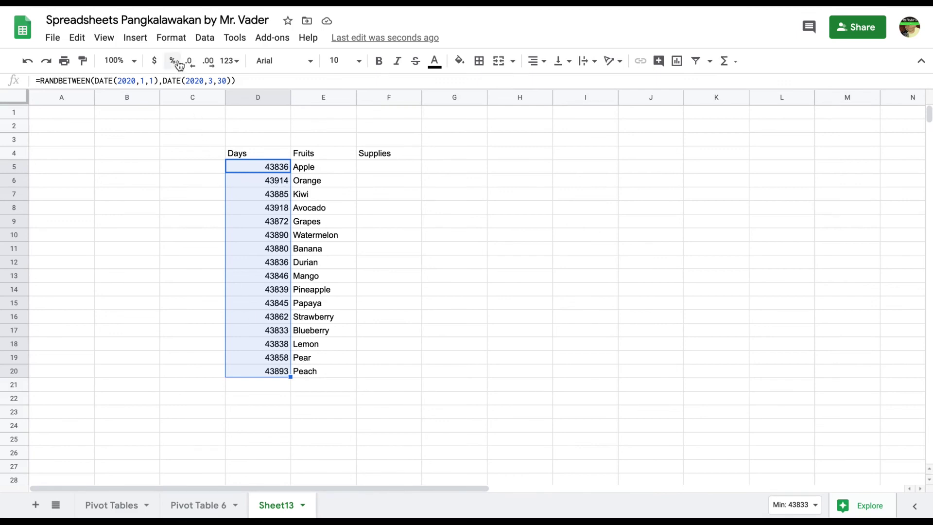
click(179, 41)
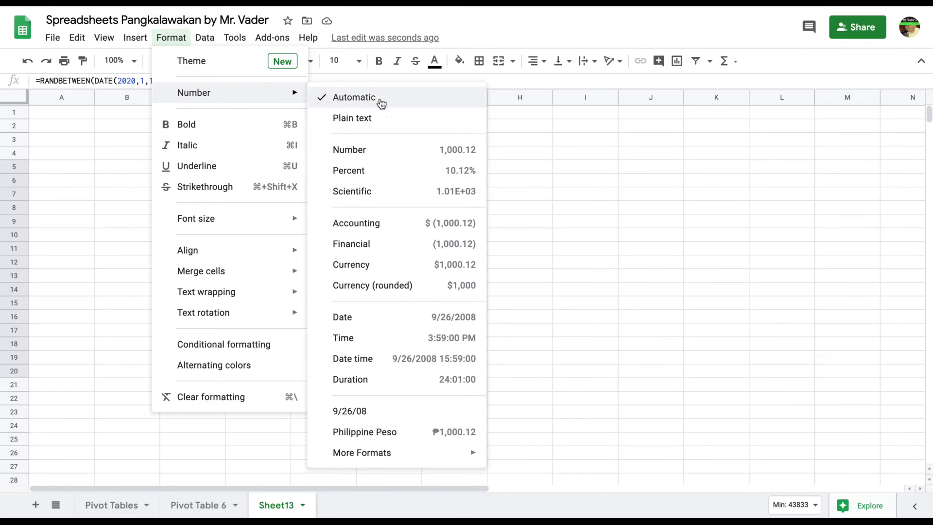
mouse_move(194, 93)
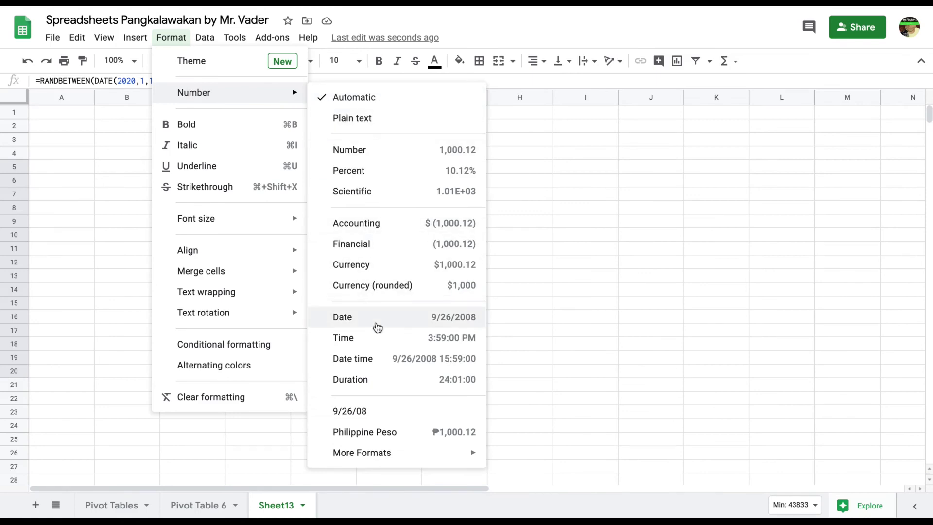
click(378, 324)
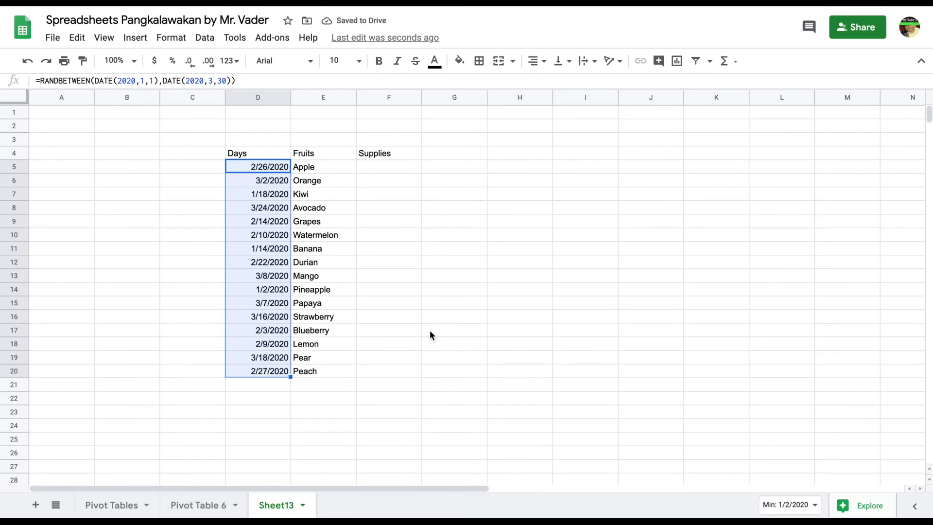
click(387, 165)
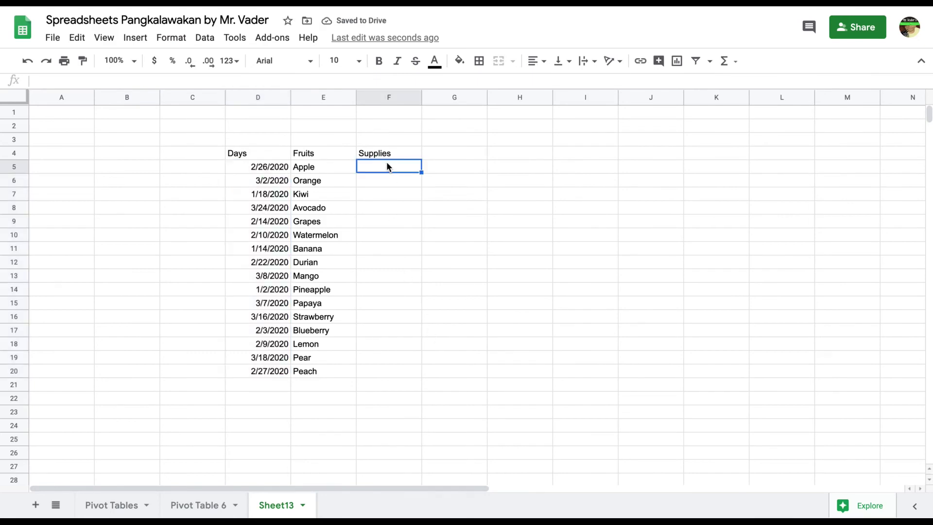
Step: Enter =RANDBETWEEN(30,100) in F5 for a random supply number
text(=r)
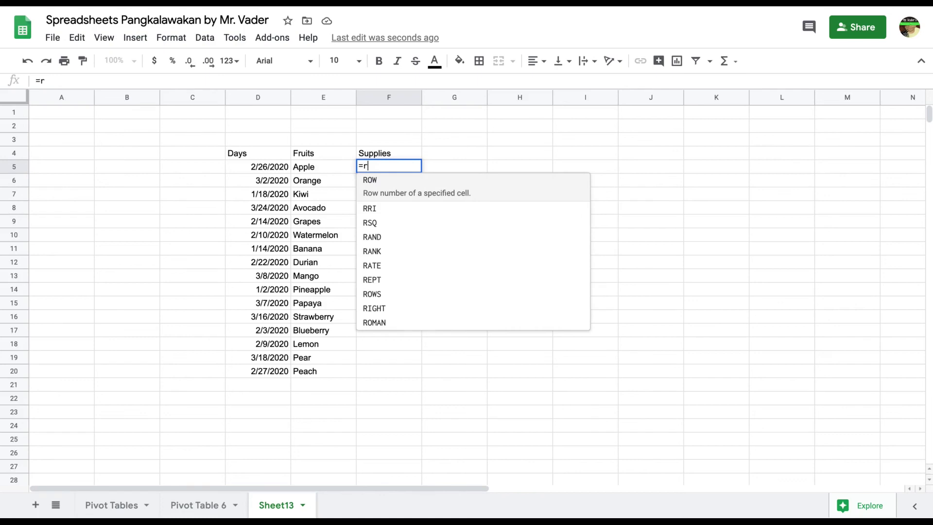
text(andbe)
key(Tab)
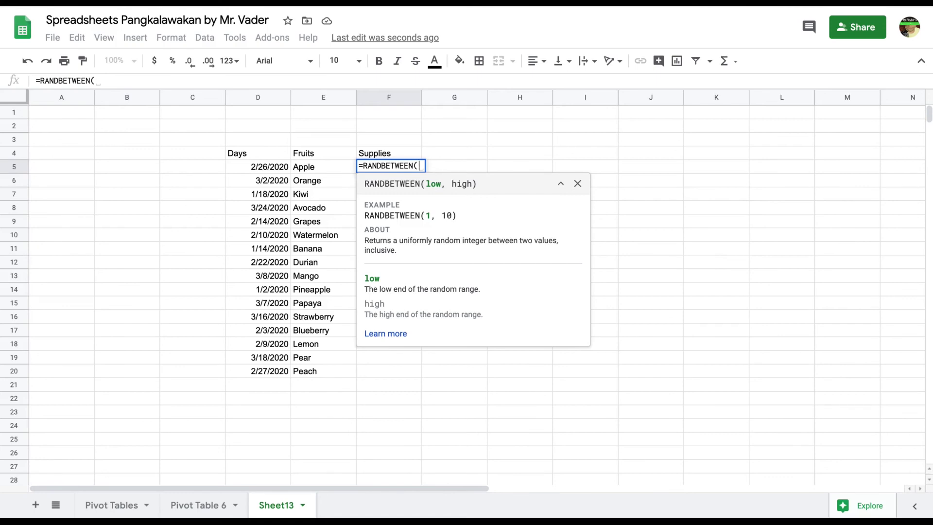
text(30,100)
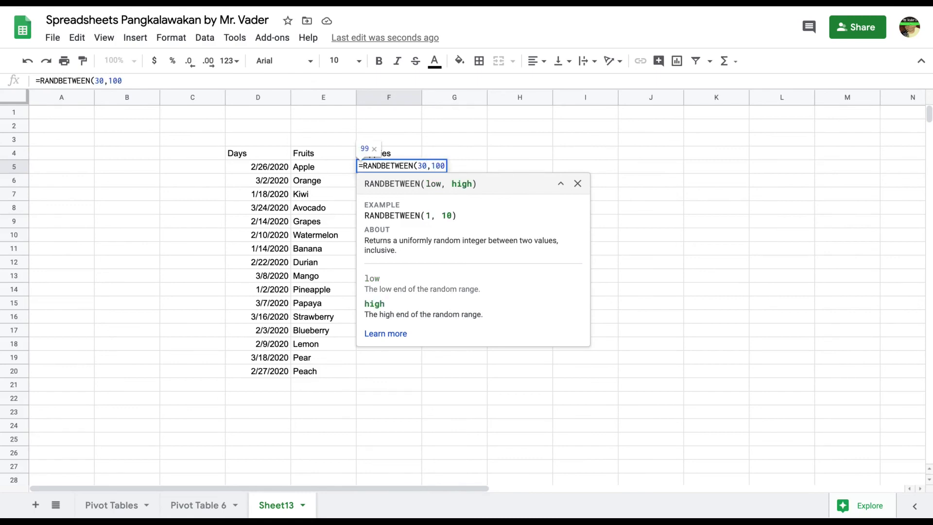
key(Return)
Step: Fill the formula down F5:F20, through the last fruit, Peach
click(323, 180)
key(ctrl+Down)
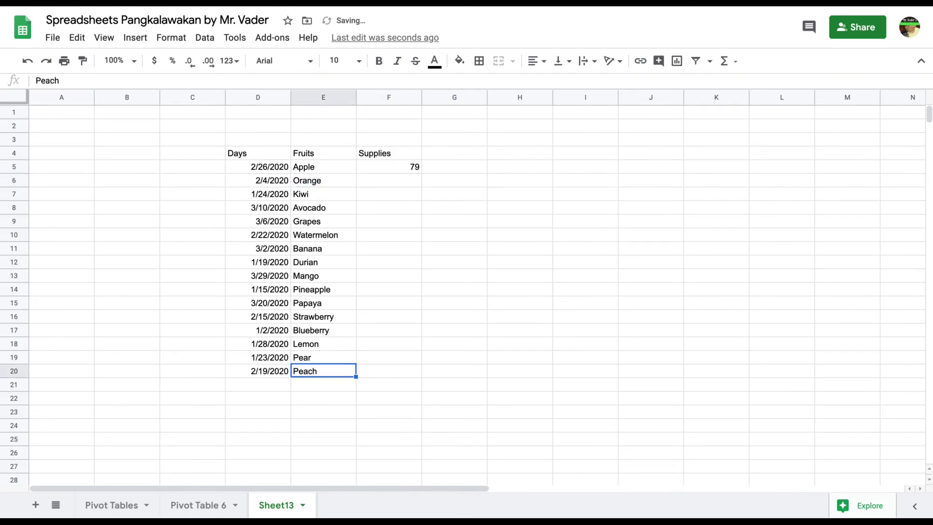
key(Right)
key(ctrl+shift+Up)
key(ctrl+d)
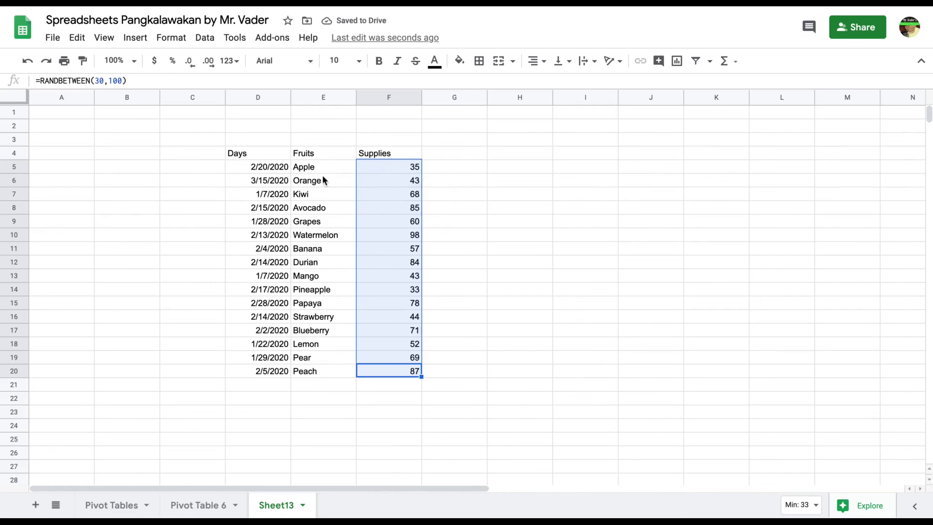
Step: Enter a test value 'a' in an empty cell to show values recalculating, then delete it
click(503, 208)
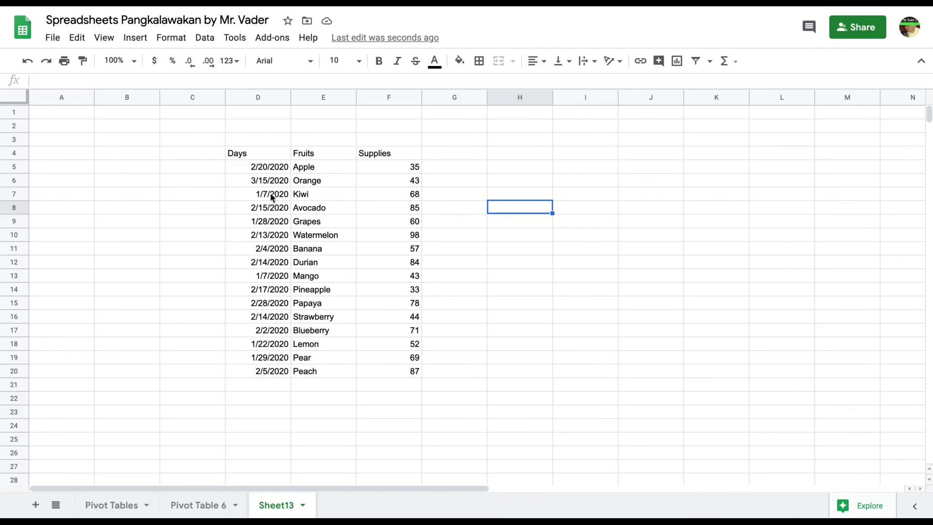
text(a)
click(533, 246)
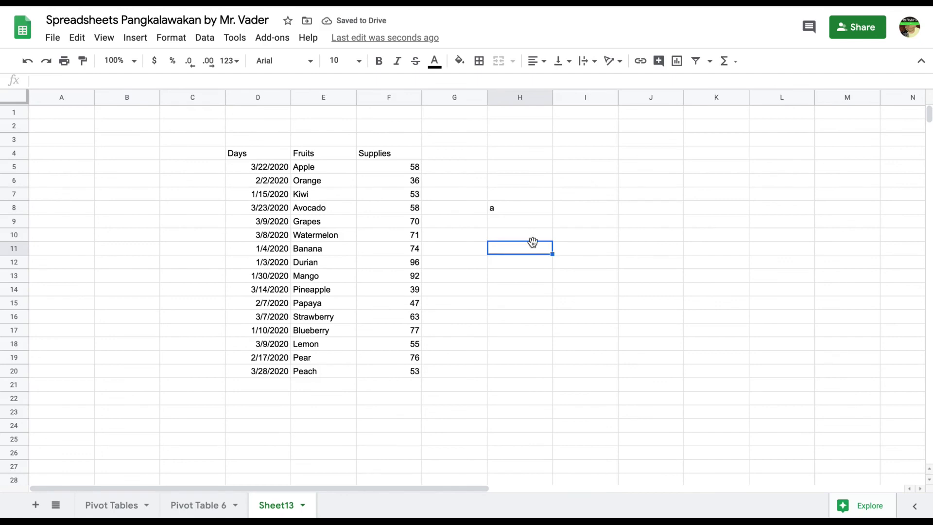
click(519, 213)
key(BackSpace)
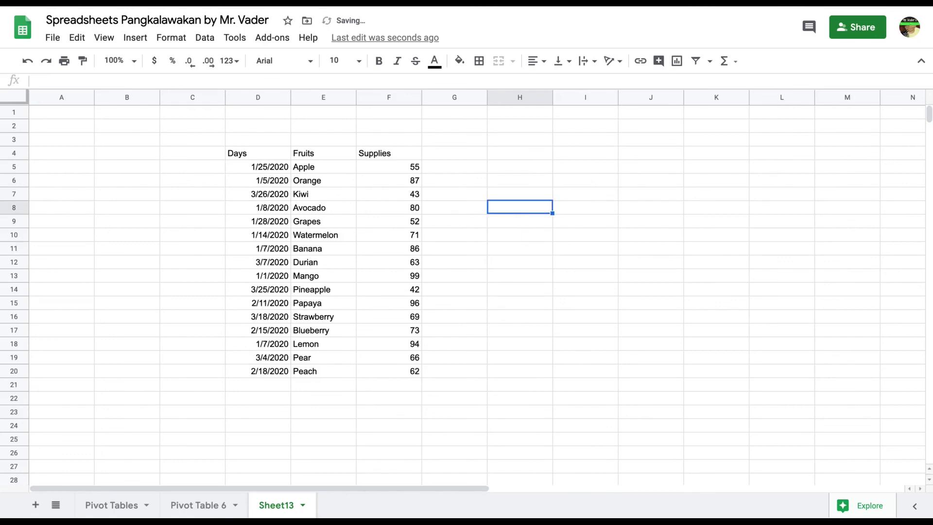
key(Left)
key(Left)
key(Left)
key(Left)
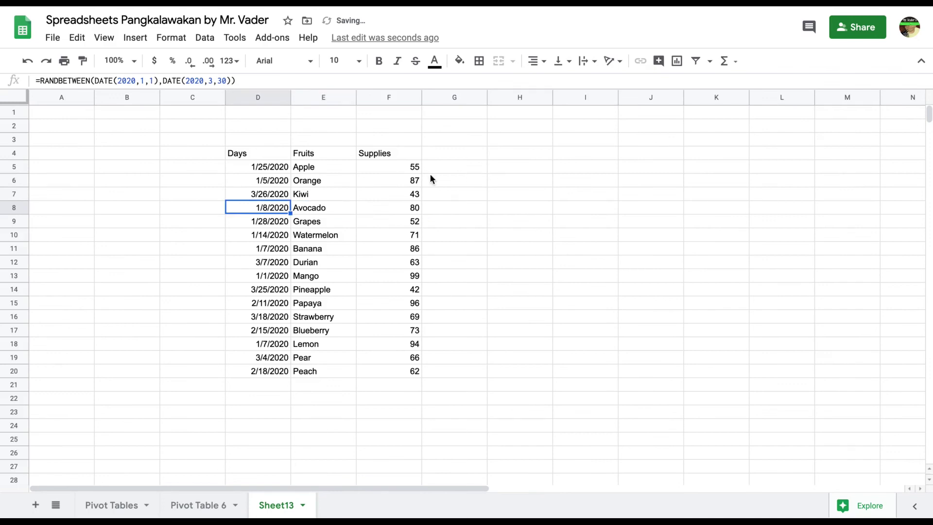
Step: Copy the Days dates D5:D20, clear them, and undo a paste of them back as formulas
drag(264, 167, 273, 375)
key(ctrl+c)
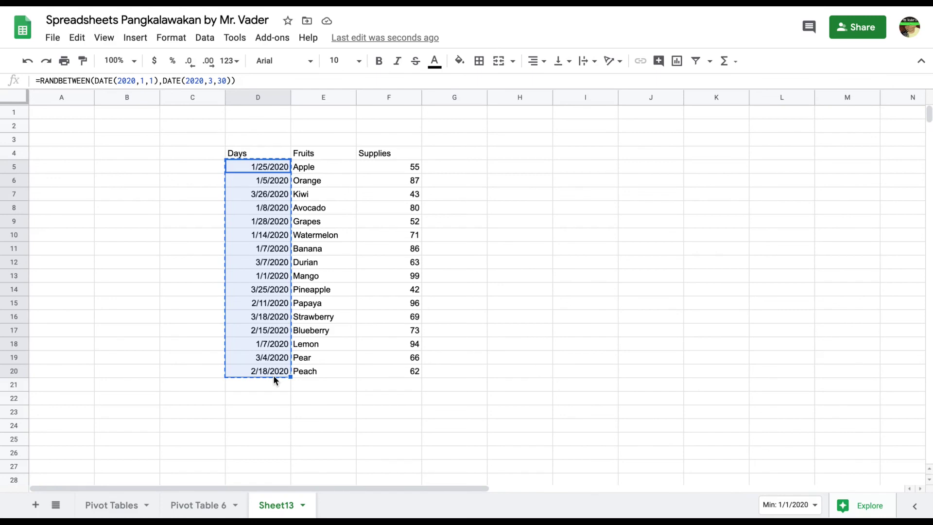
key(Delete)
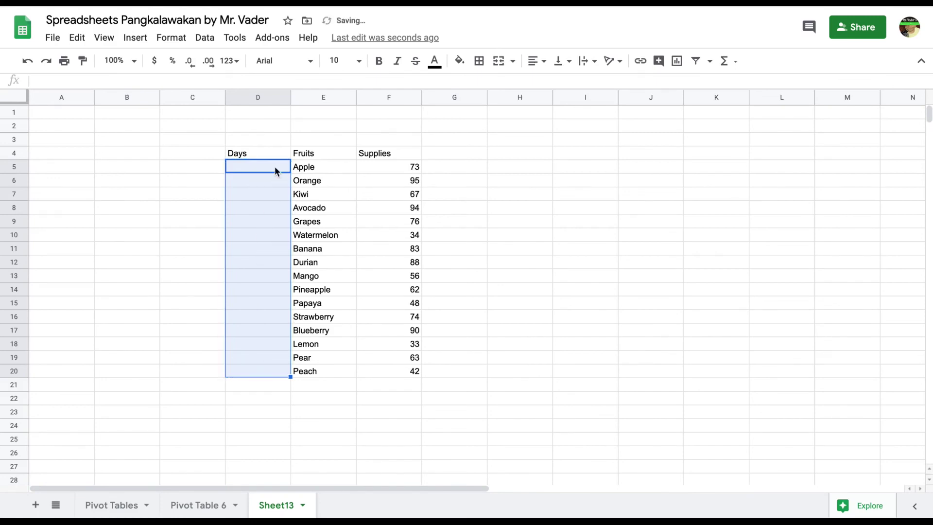
key(ctrl+v)
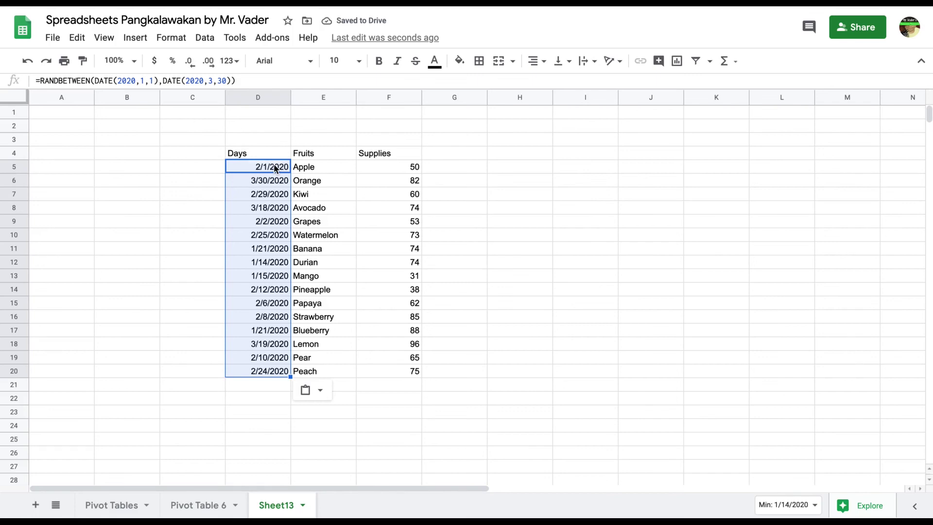
key(ctrl+z)
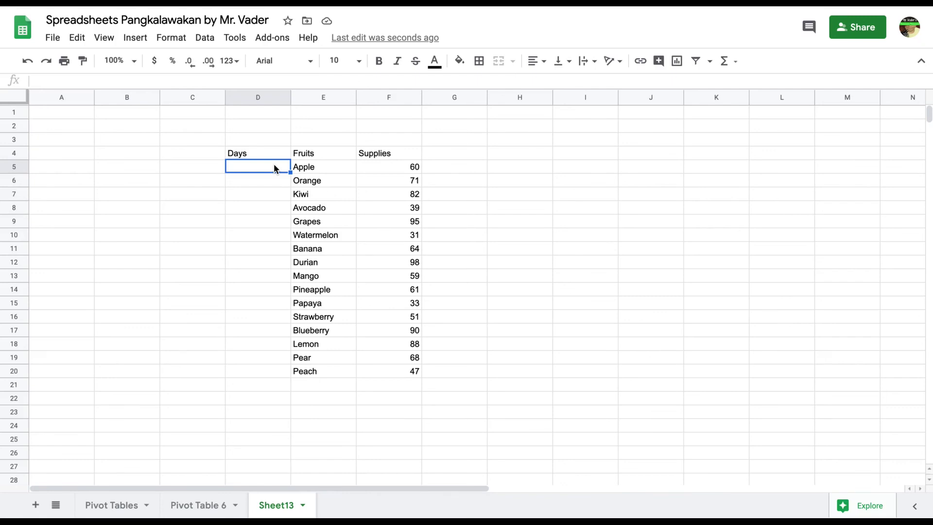
Step: Try pasting the dates back as plain values, then undo so the Days column stays empty
key(ctrl+v)
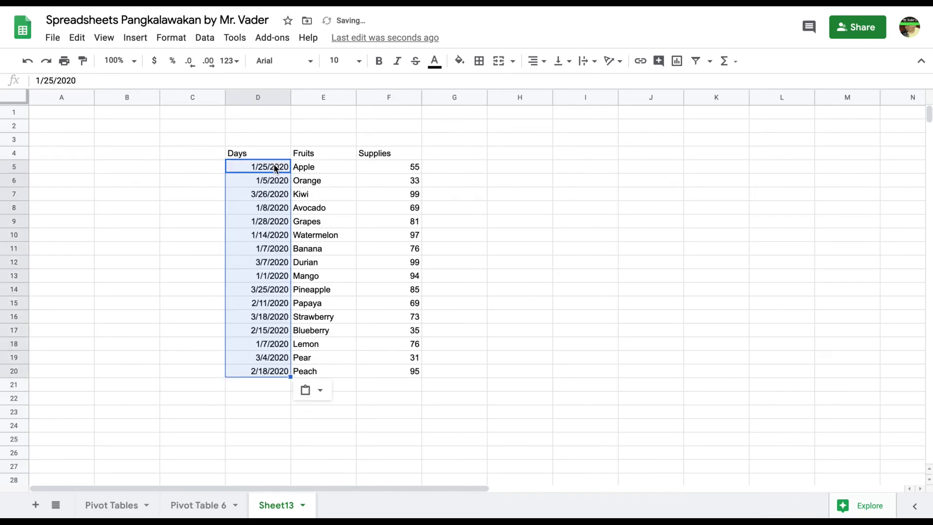
click(273, 165)
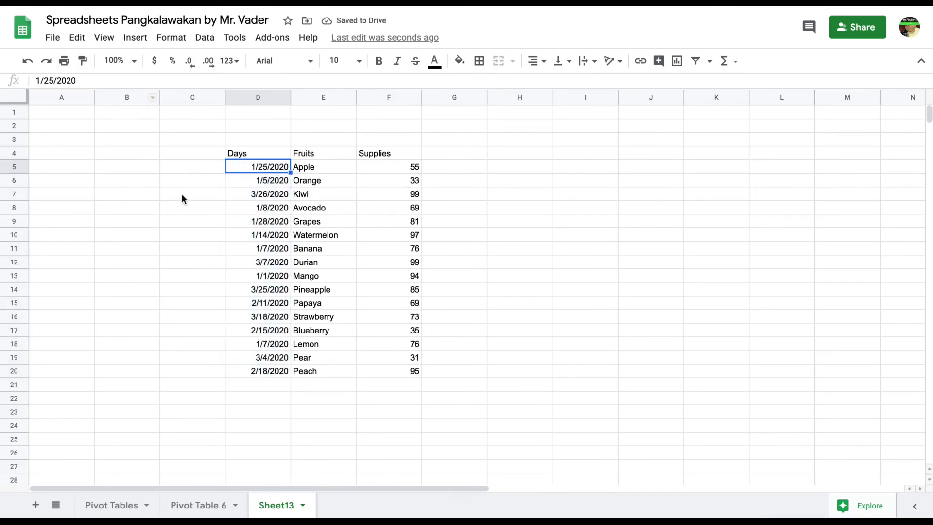
click(276, 196)
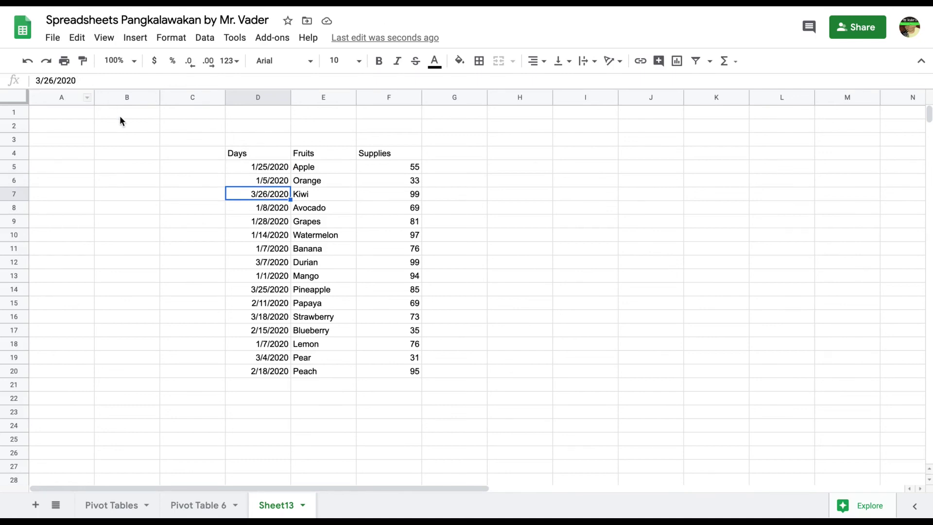
key(ctrl+z)
key(ctrl+y)
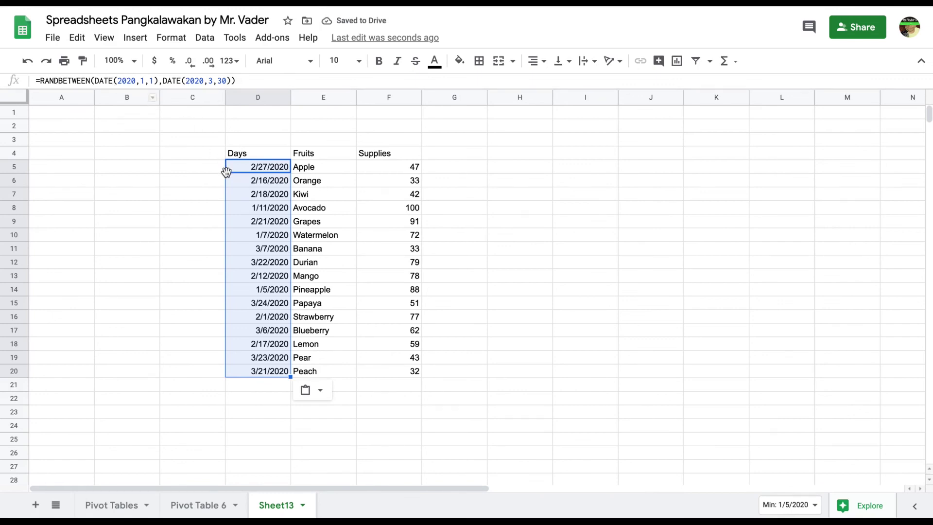
key(ctrl+z)
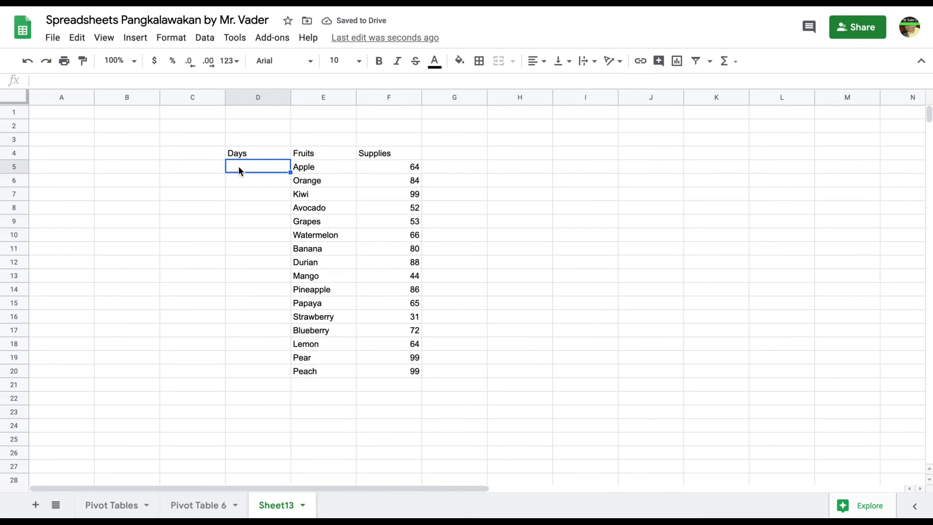
Step: Paste the copied dates into D5 as values only, then select the Supplies cells F5:F20
right_click(238, 169)
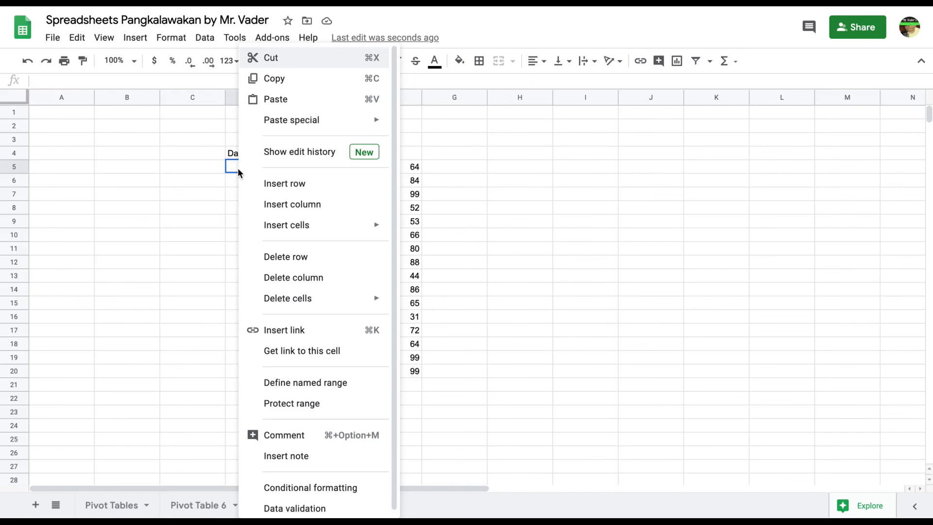
mouse_move(321, 119)
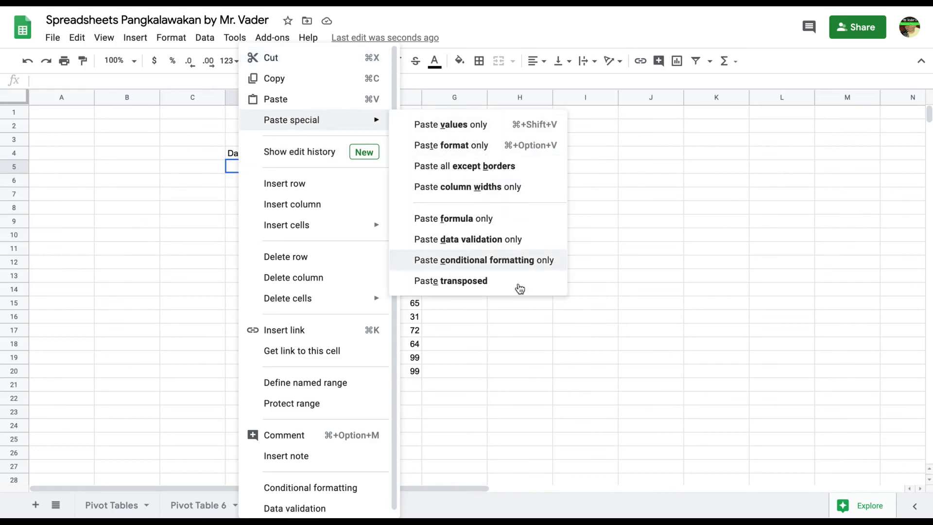
click(512, 127)
click(242, 170)
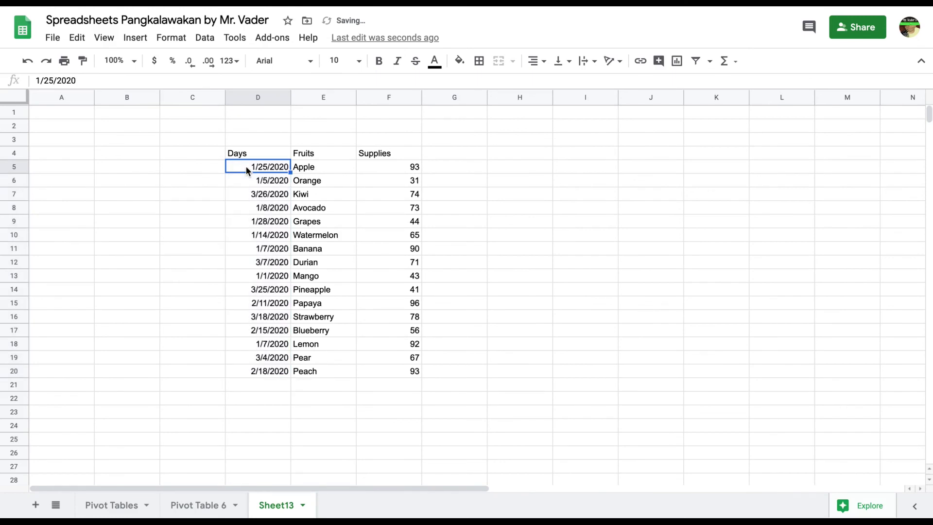
click(387, 167)
drag(387, 175, 385, 378)
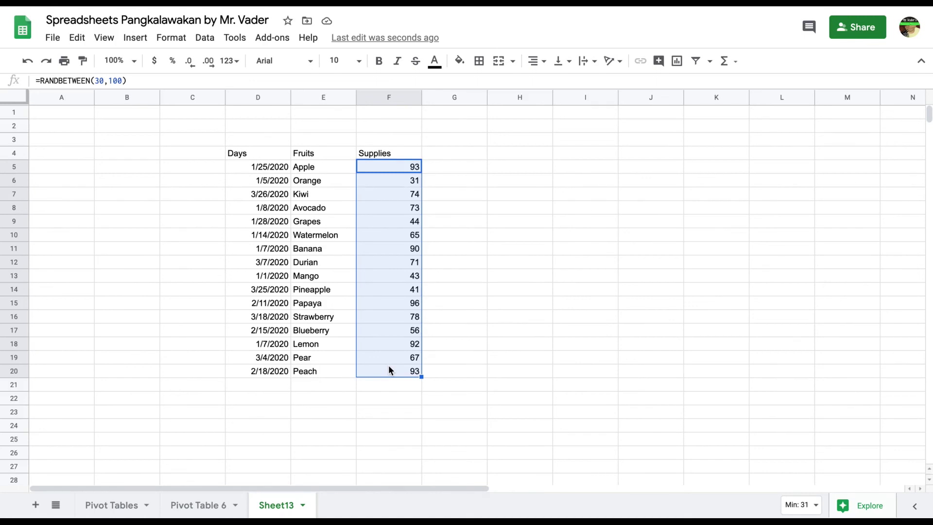
Step: Clear F5:F20 and paste the copied Supplies back as fixed values instead of RANDBETWEEN formulas
key(Delete)
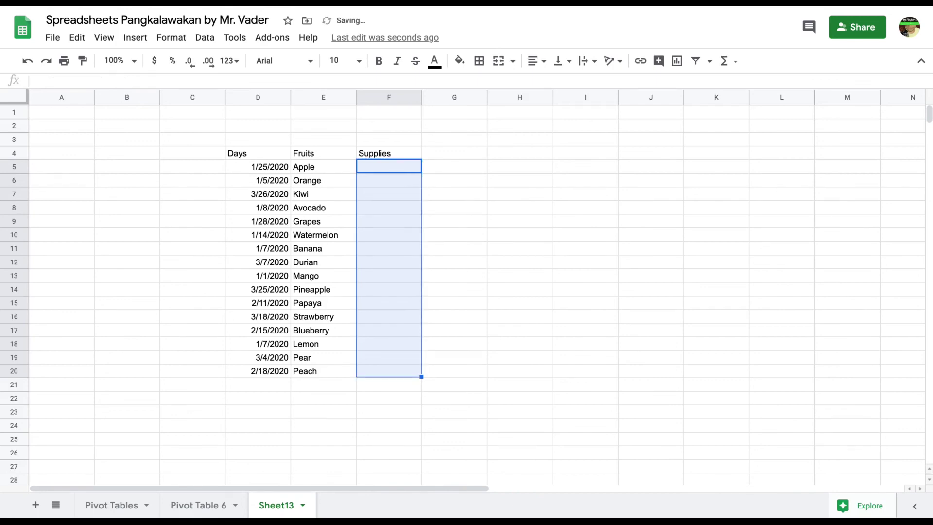
click(389, 167)
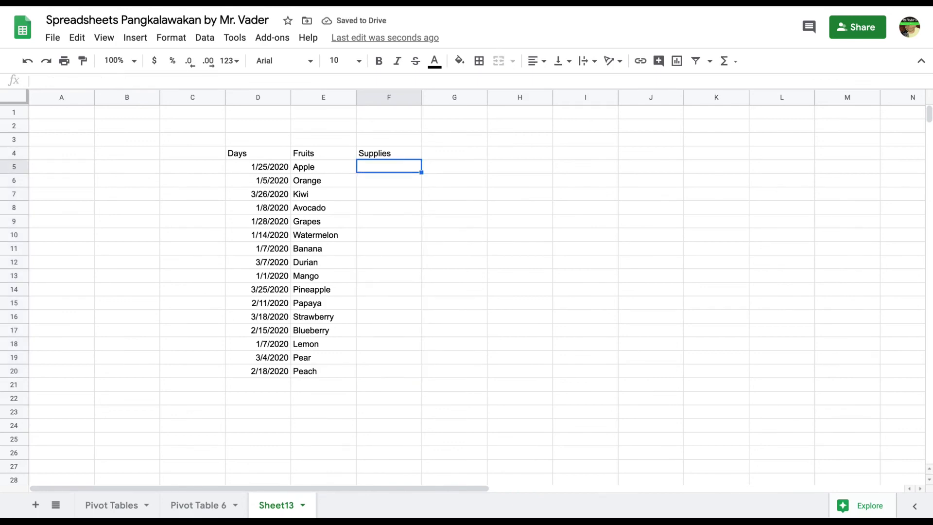
key(ctrl+v)
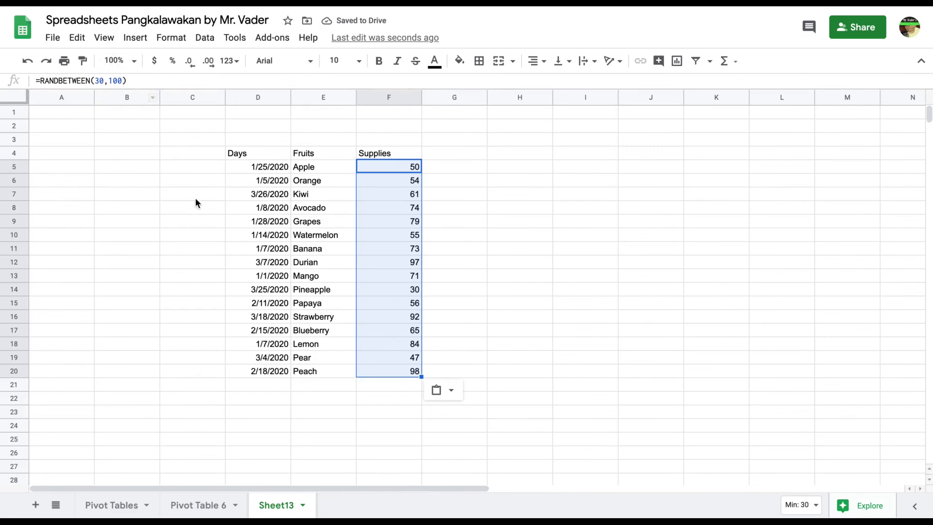
key(ctrl+z)
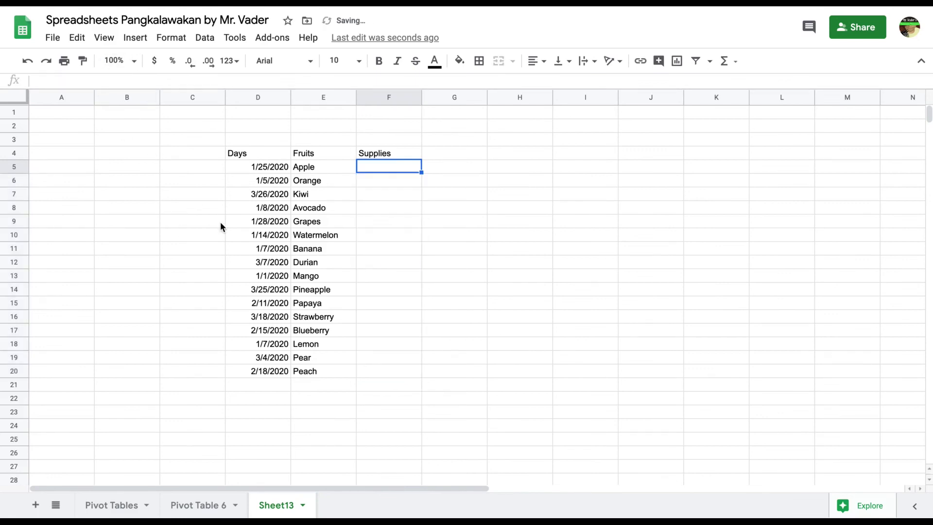
key(ctrl+v)
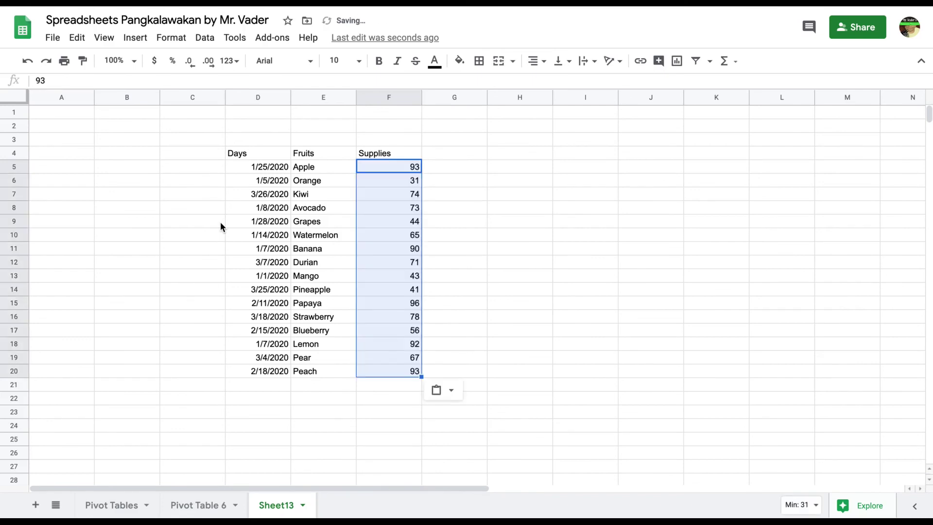
drag(390, 166, 404, 371)
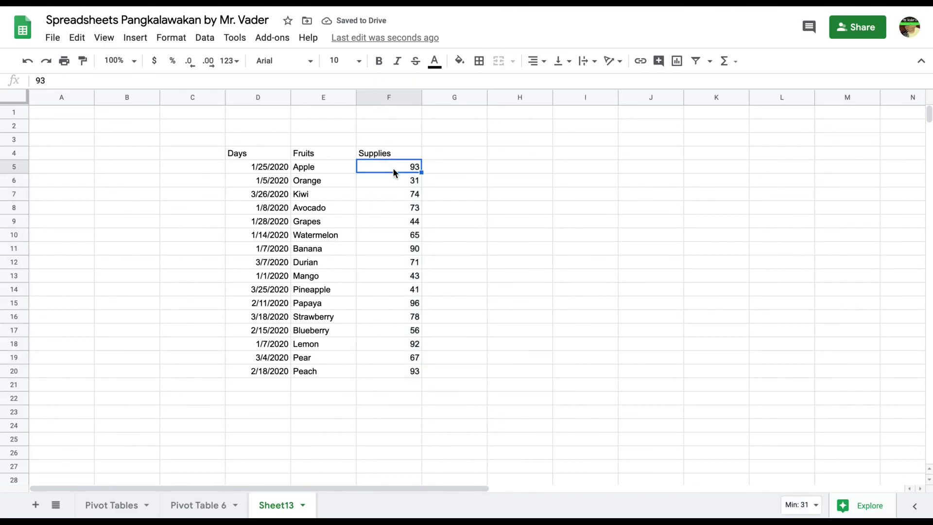
click(474, 223)
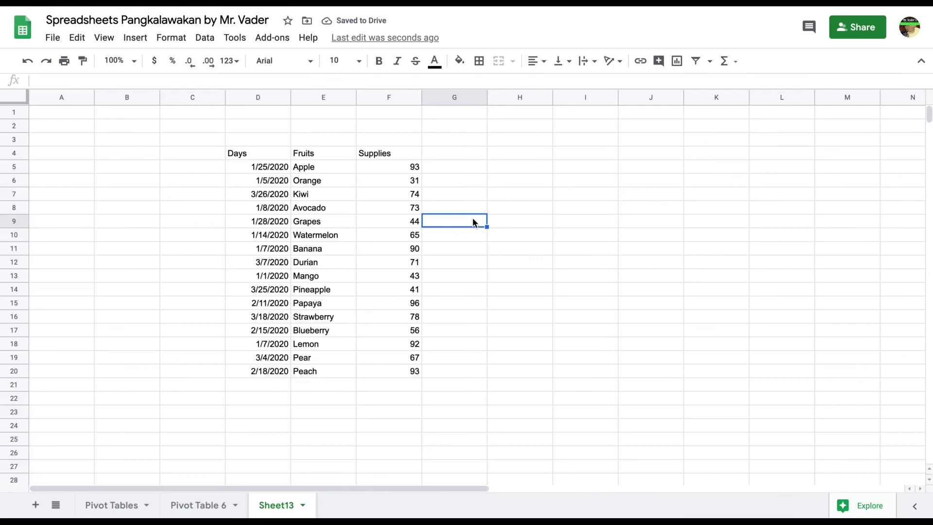